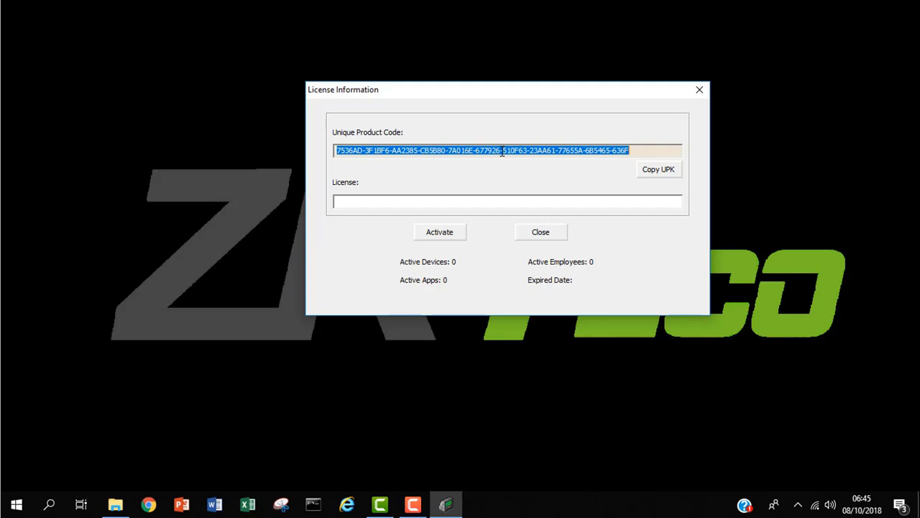
Step: Close the License Information window without entering a license
{"action": "left_click", "coordinate": [485, 203]}
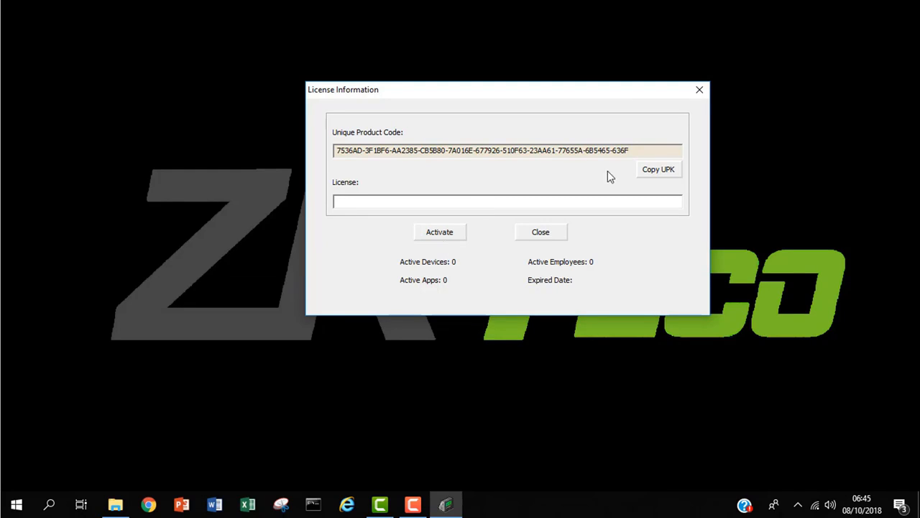
{"action": "left_click", "coordinate": [700, 92]}
{"action": "left_click", "coordinate": [797, 505]}
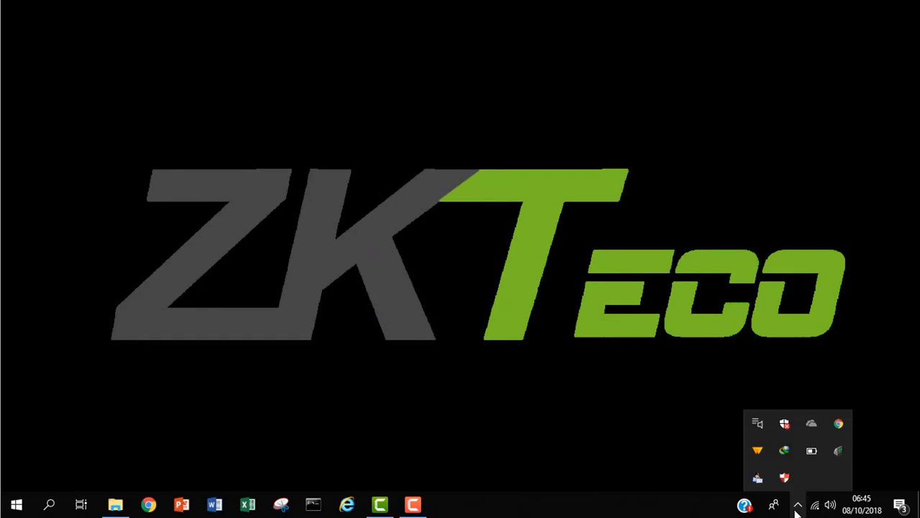
{"action": "right_click", "coordinate": [839, 450]}
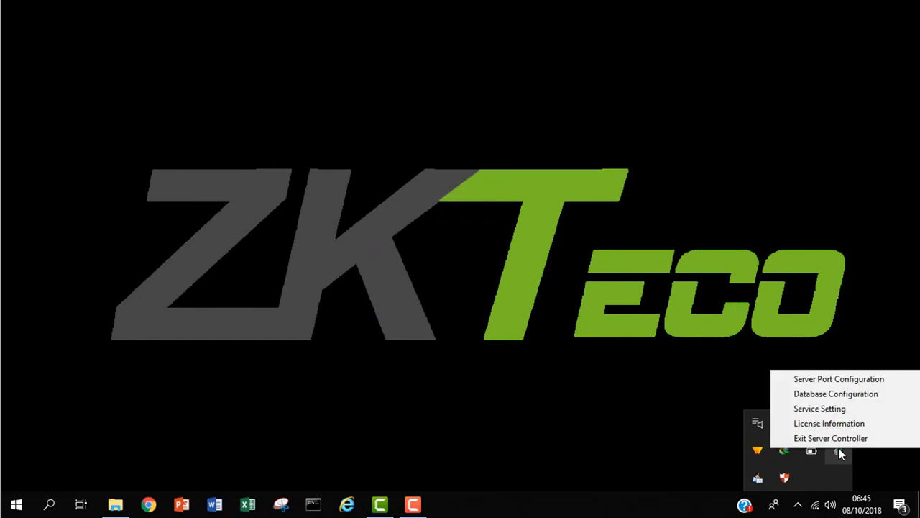
{"action": "left_click", "coordinate": [743, 324]}
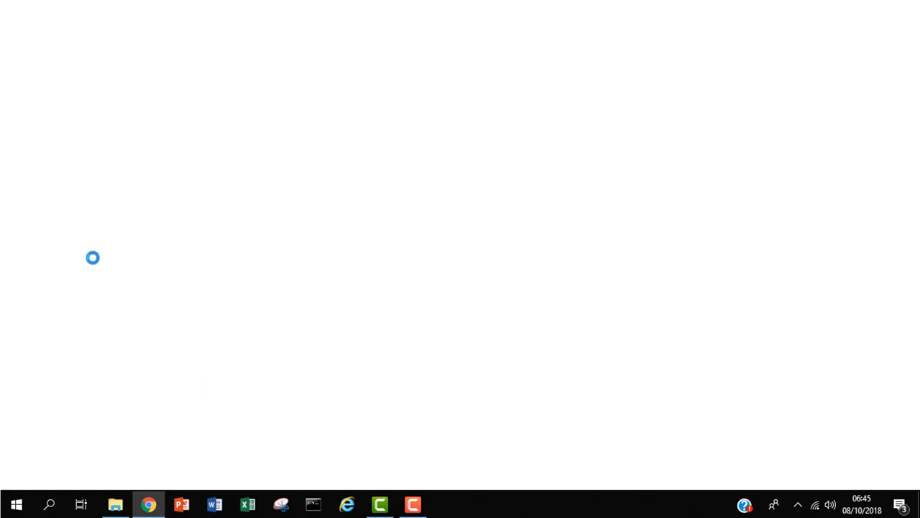
{"action": "left_click", "coordinate": [215, 29]}
{"action": "type", "text": "https:"}
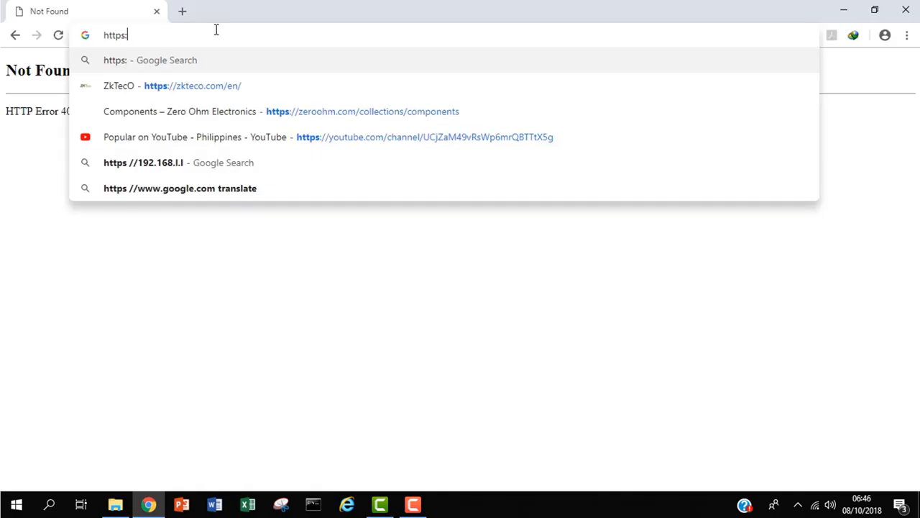
{"action": "key", "text": "BackSpace"}
{"action": "type", "text": "://"}
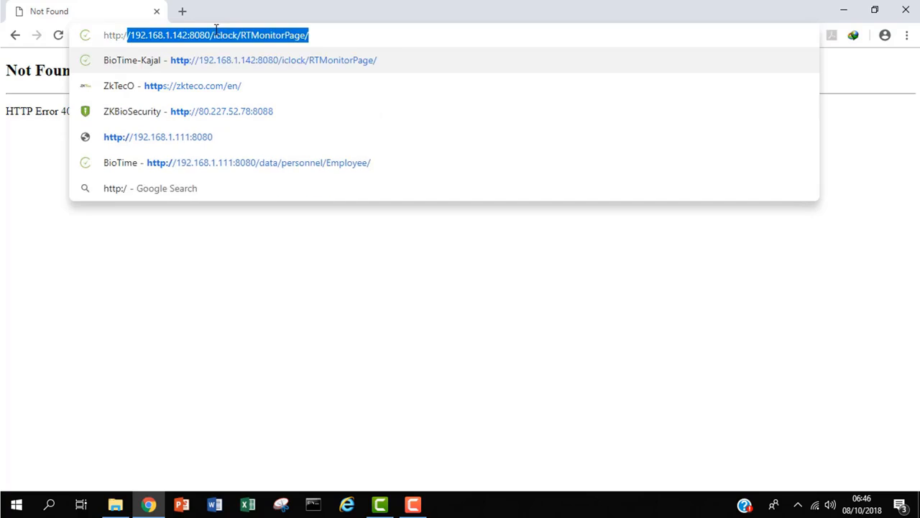
{"action": "type", "text": "127."}
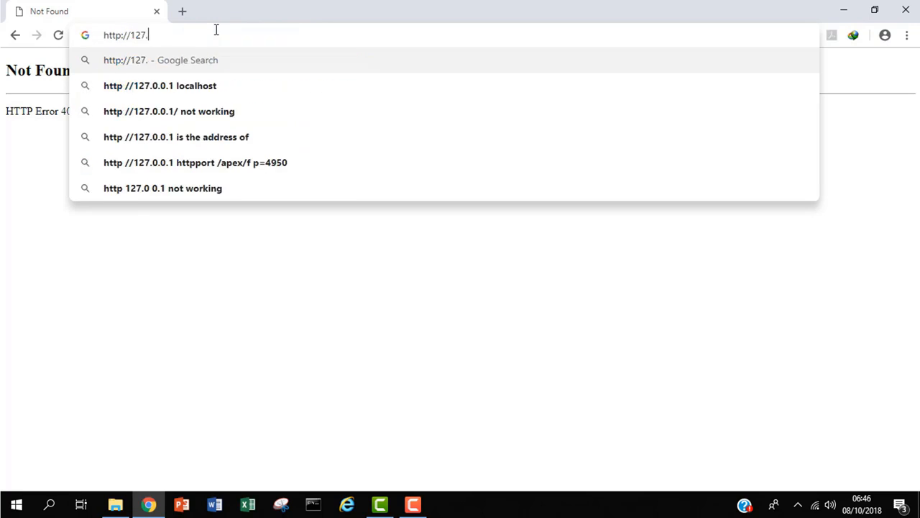
{"action": "type", "text": "0.0.1:80"}
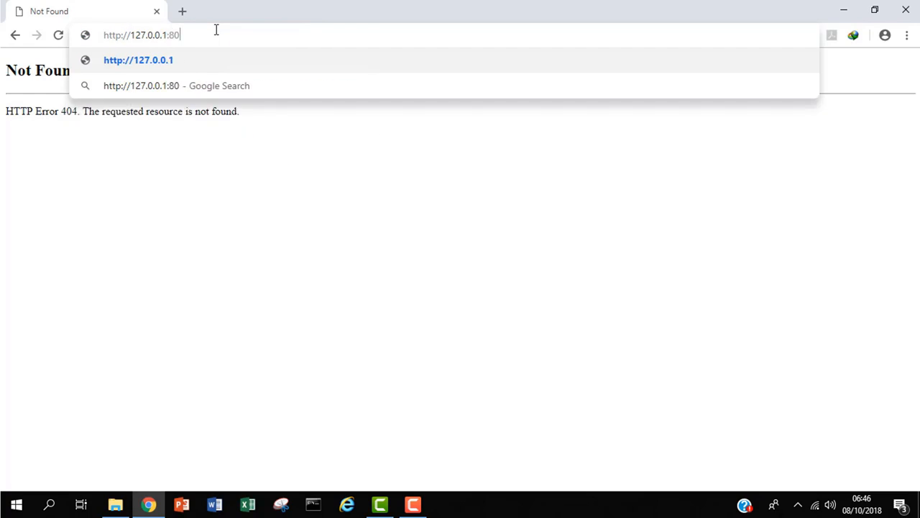
{"action": "key", "text": "Return"}
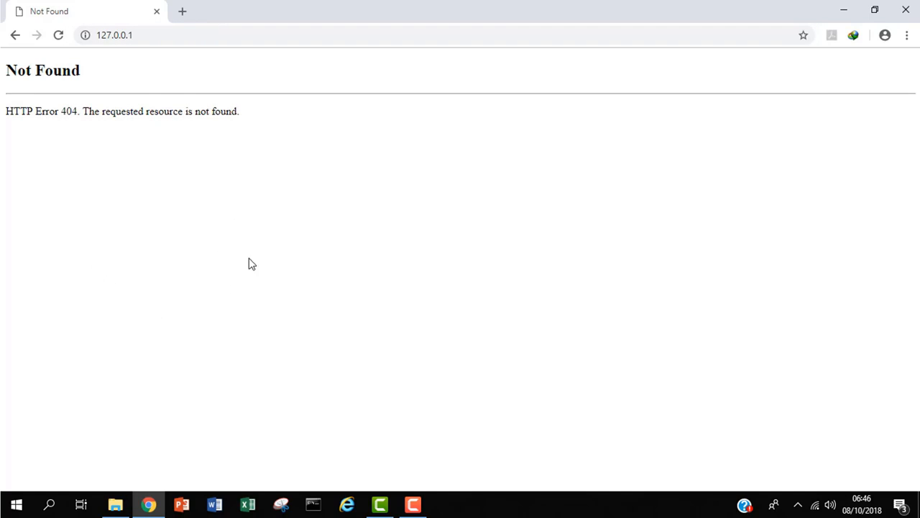
{"action": "left_click", "coordinate": [797, 505]}
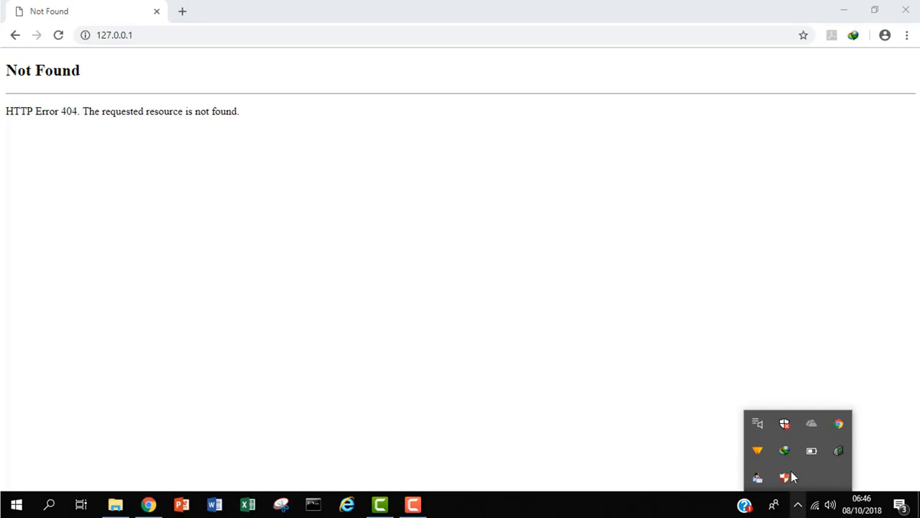
Step: Stop all BioTime services in Service Setting until each shows Close
{"action": "right_click", "coordinate": [845, 450]}
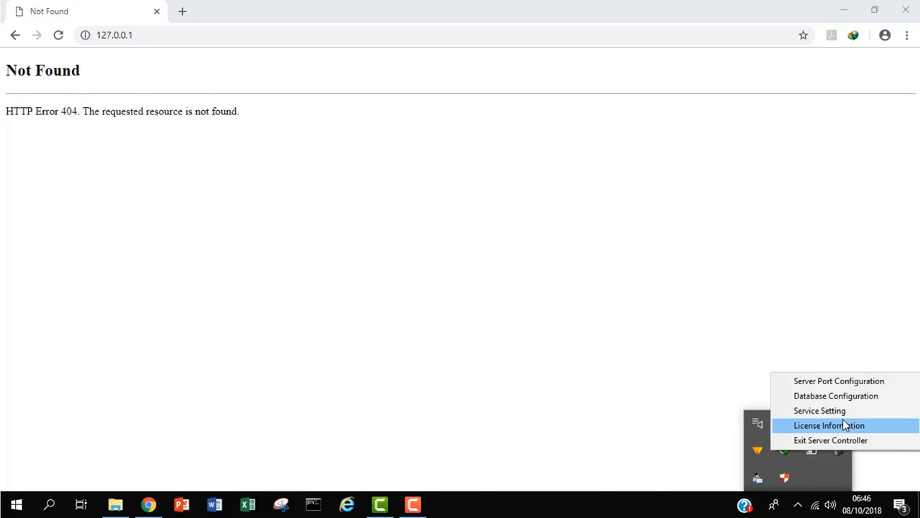
{"action": "left_click", "coordinate": [842, 412]}
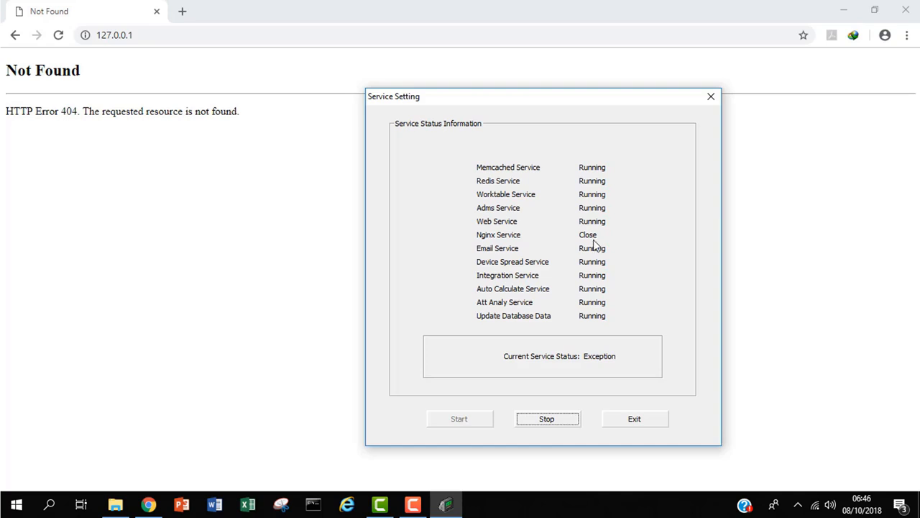
{"action": "left_click", "coordinate": [547, 422]}
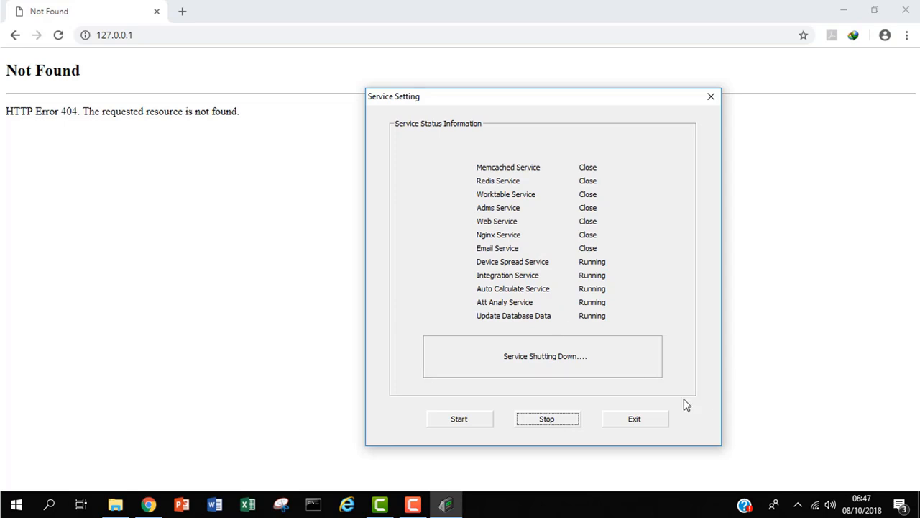
{"action": "left_click", "coordinate": [798, 504]}
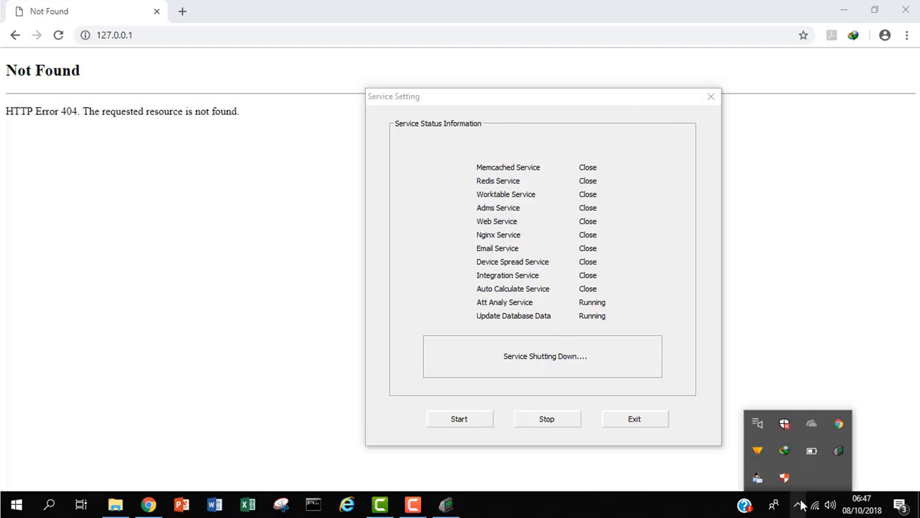
{"action": "right_click", "coordinate": [838, 450]}
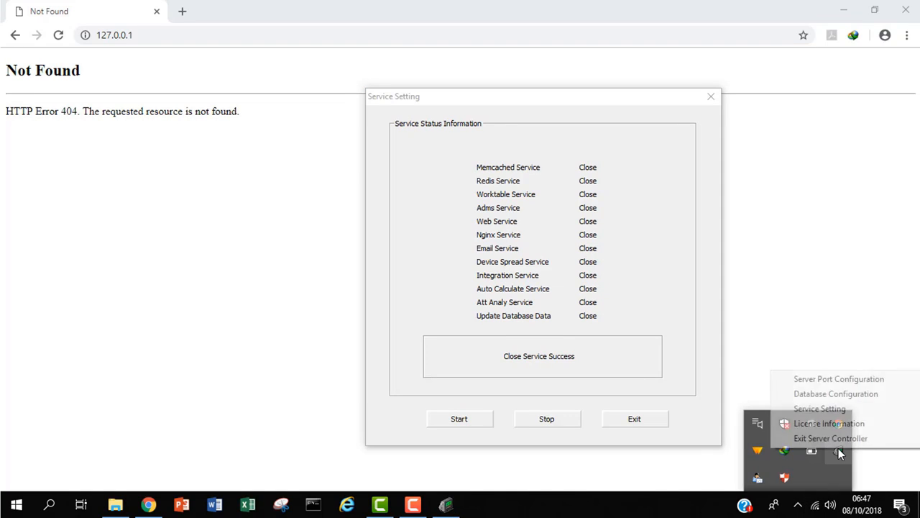
Step: Change the server port to 8008, test that it is free, and save it
{"action": "left_click", "coordinate": [850, 380]}
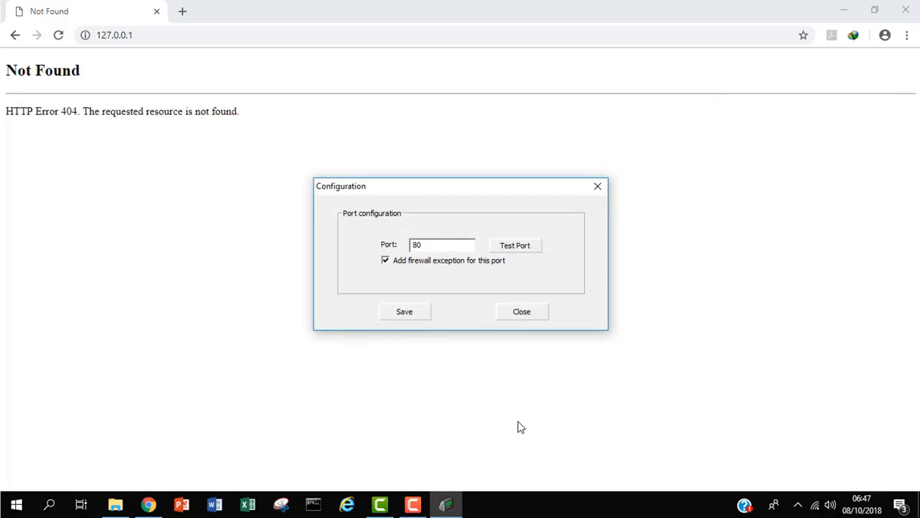
{"action": "left_click", "coordinate": [449, 245]}
{"action": "type", "text": "08"}
{"action": "left_click", "coordinate": [518, 247]}
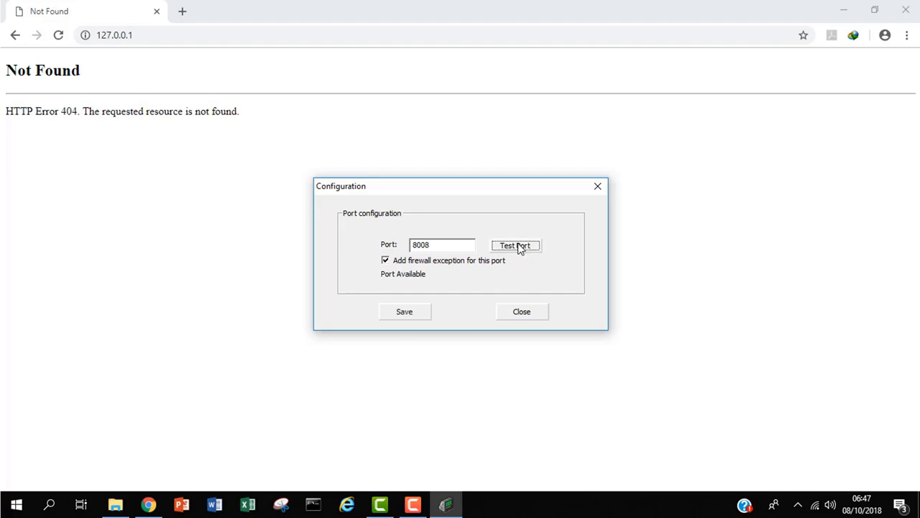
{"action": "left_click", "coordinate": [404, 313]}
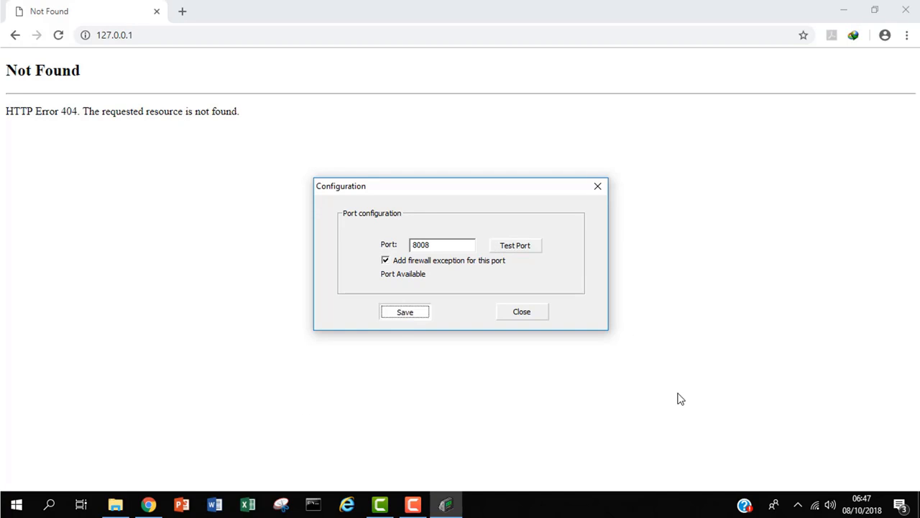
Step: Restart the BioTime services from Service Setting so all show Running
{"action": "left_click", "coordinate": [797, 505]}
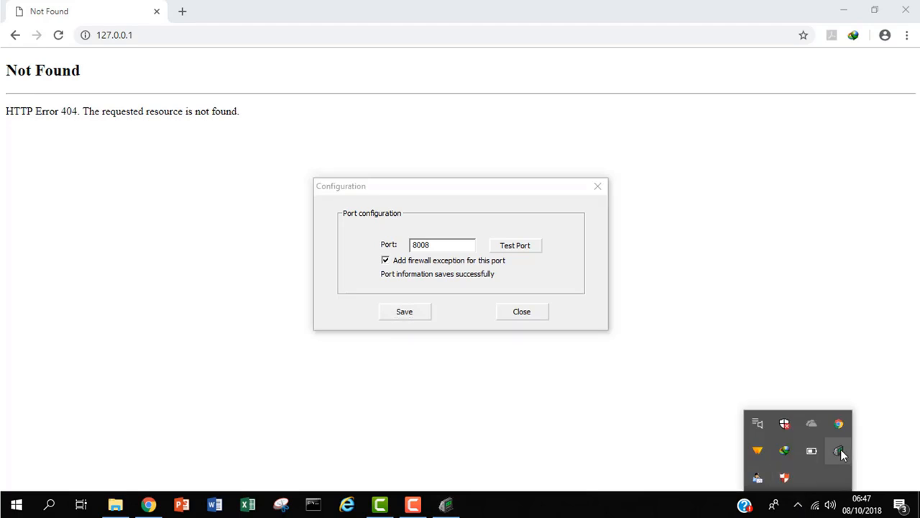
{"action": "right_click", "coordinate": [840, 450]}
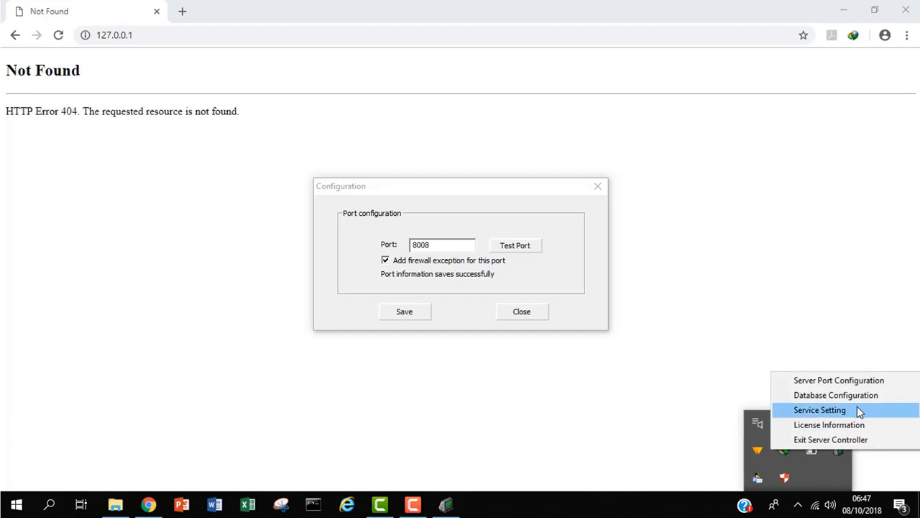
{"action": "left_click", "coordinate": [820, 409]}
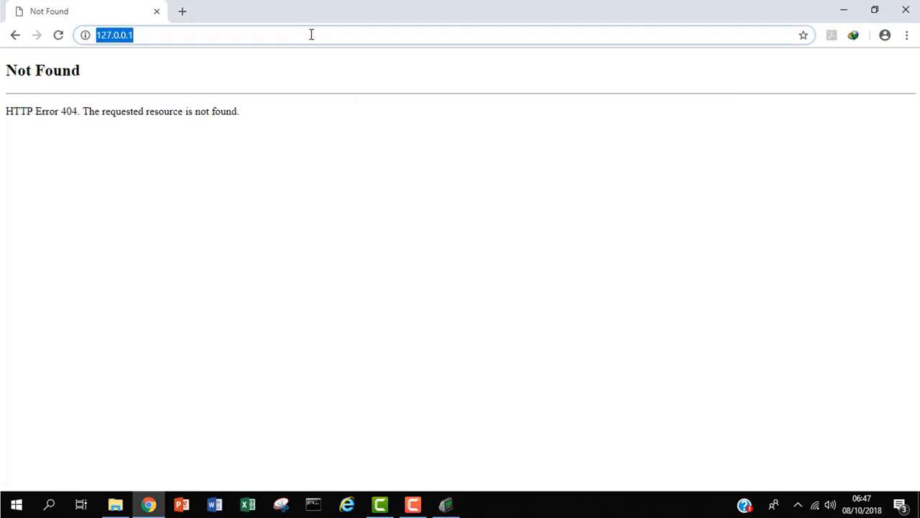
Step: Load the BioTime login page at 127.0.0.1:8008
{"action": "left_click", "coordinate": [311, 34]}
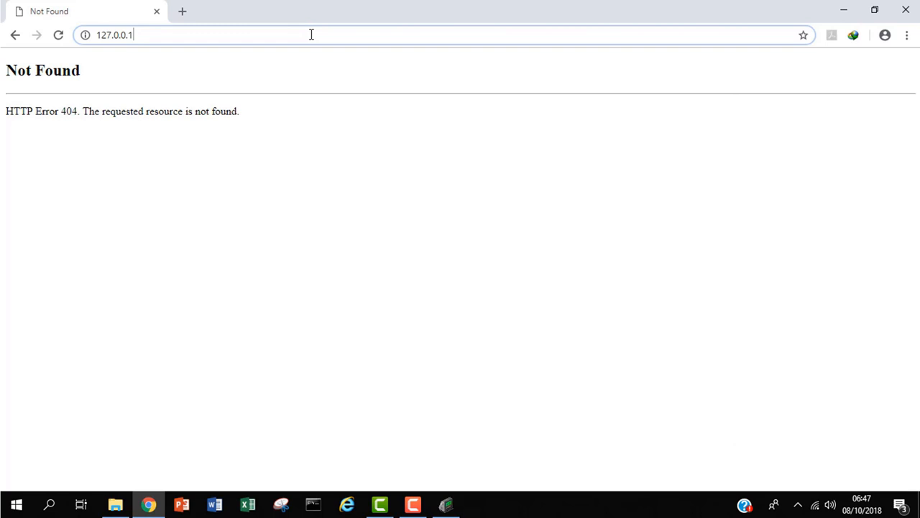
{"action": "type", "text": ":8"}
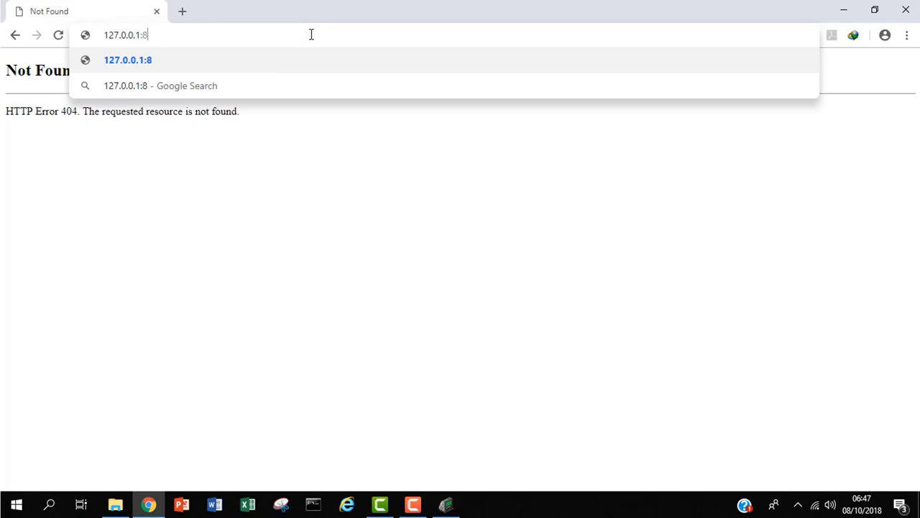
{"action": "type", "text": "008"}
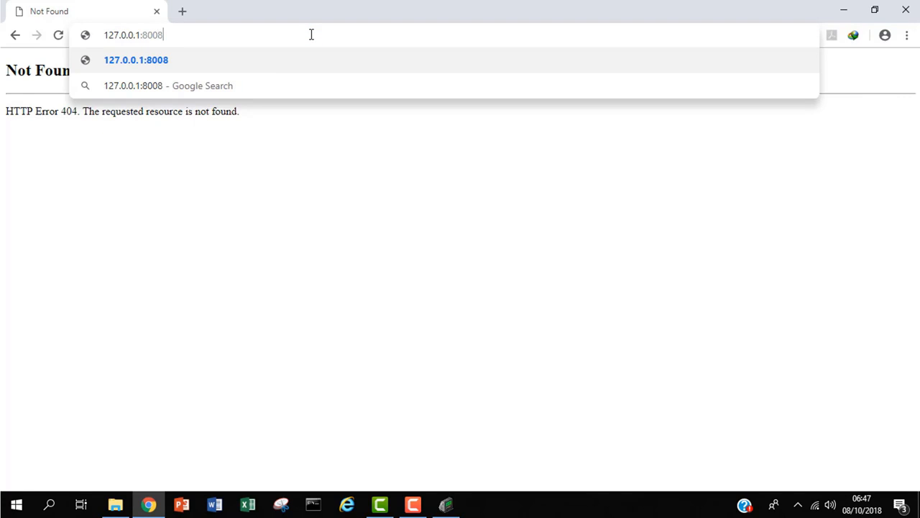
{"action": "key", "text": "Return"}
{"action": "left_click", "coordinate": [204, 35]}
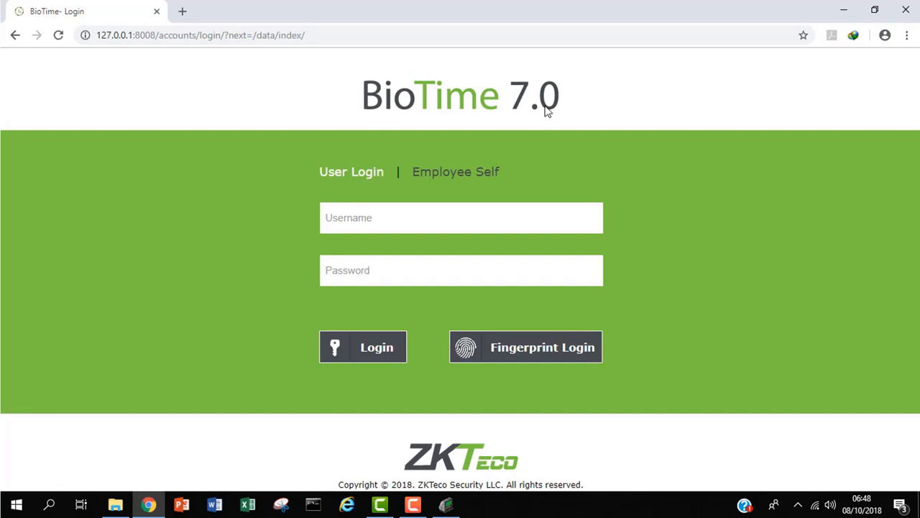
Step: Sign in with the admin username and its password, declining to save the password
{"action": "left_click", "coordinate": [343, 220]}
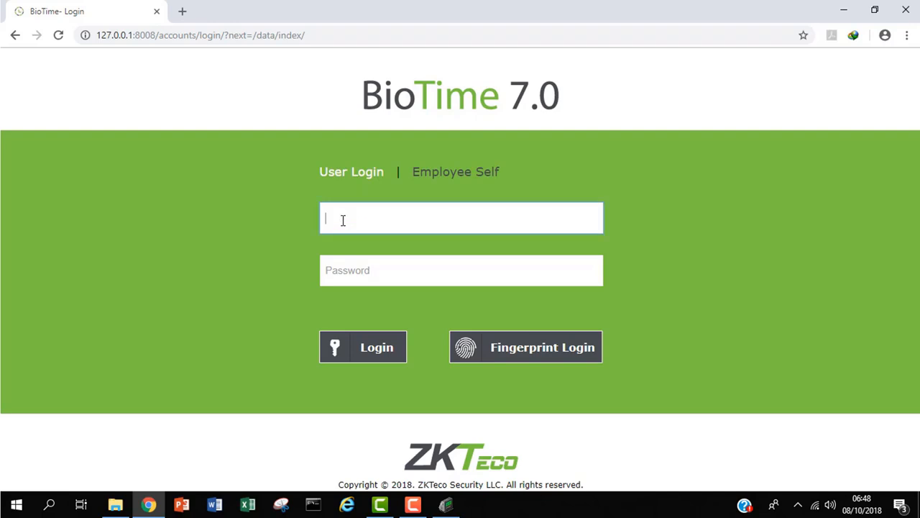
{"action": "type", "text": "admin"}
{"action": "left_click", "coordinate": [333, 272]}
{"action": "type", "text": "admin"}
{"action": "key", "text": "Return"}
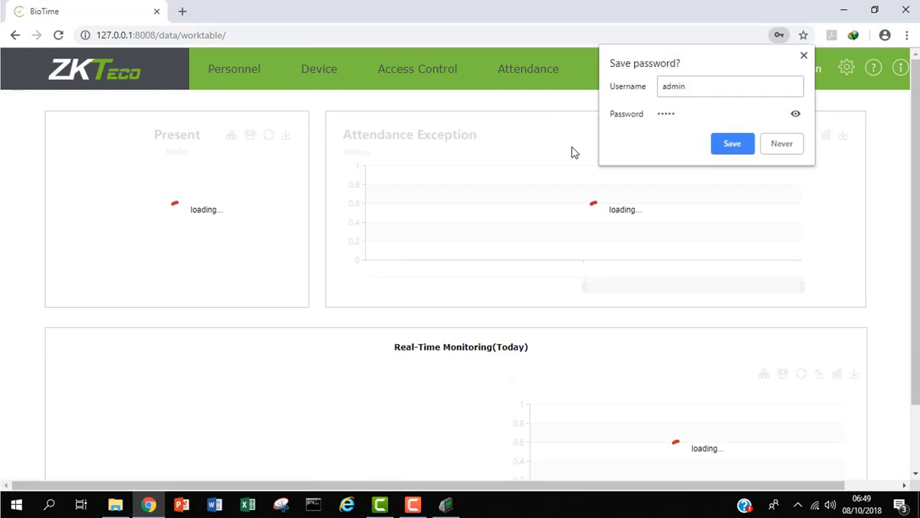
{"action": "left_click", "coordinate": [805, 57]}
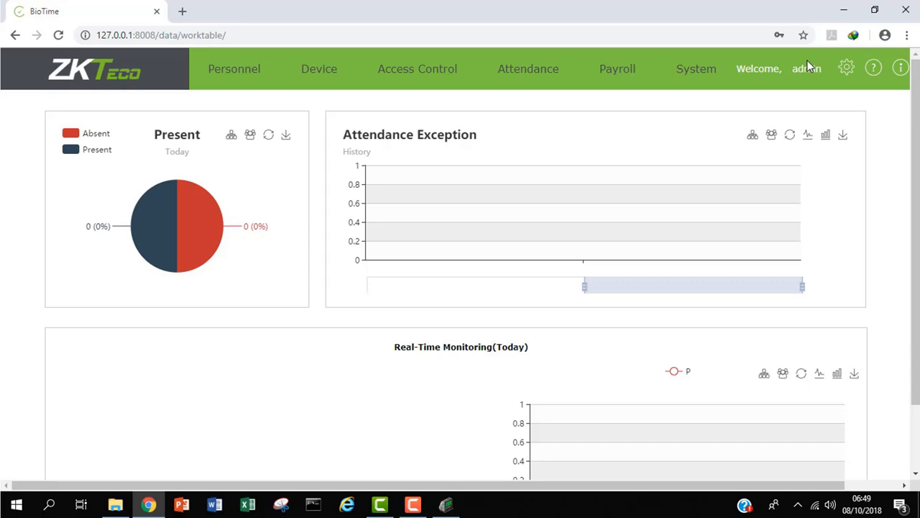
Step: Stop the BioTime services again and launch SQL Server 2014 Management Studio
{"action": "left_click", "coordinate": [839, 7]}
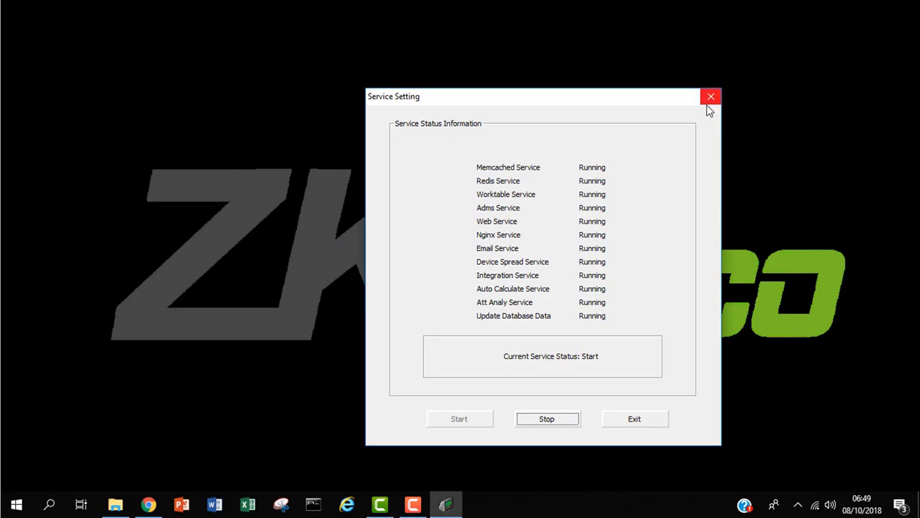
{"action": "left_click", "coordinate": [537, 427]}
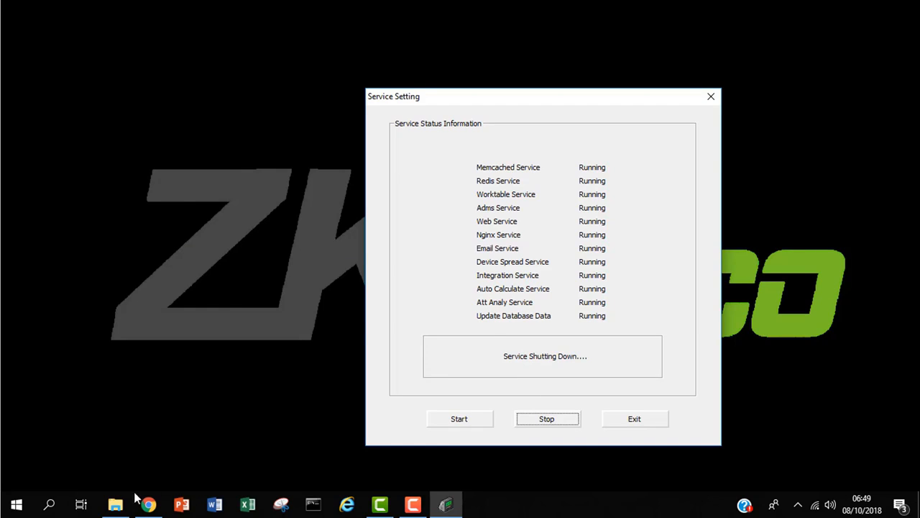
{"action": "left_click", "coordinate": [49, 506]}
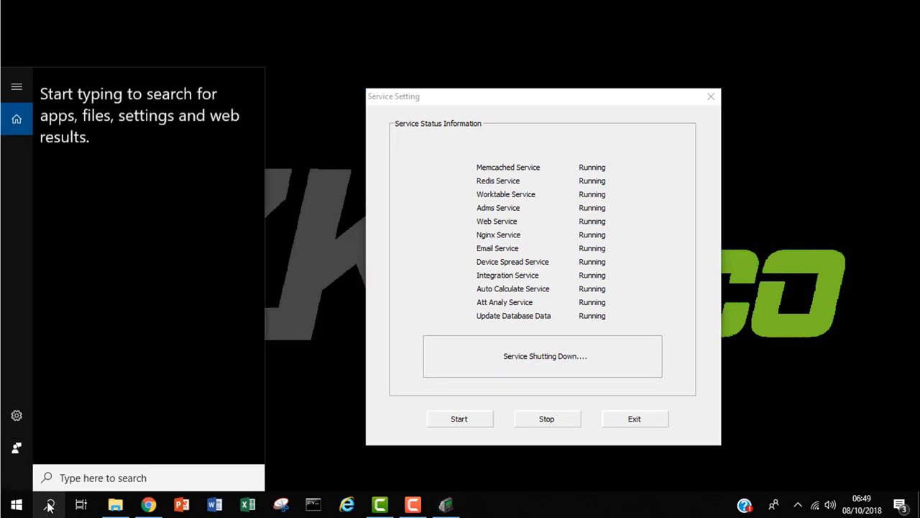
{"action": "type", "text": "sql"}
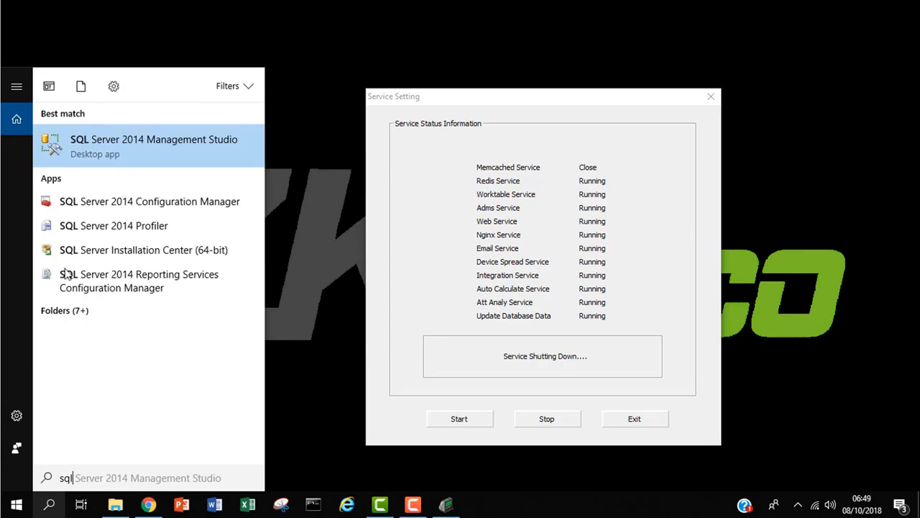
{"action": "left_click", "coordinate": [214, 142]}
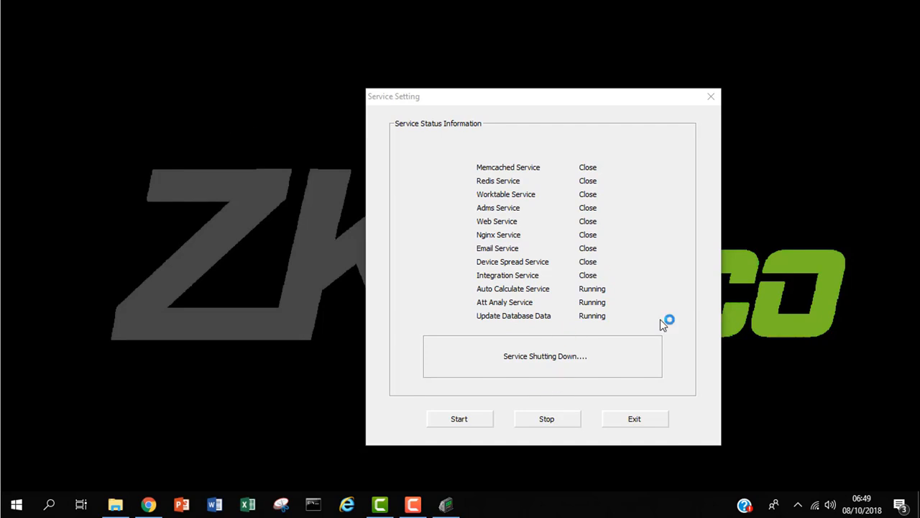
{"action": "left_click", "coordinate": [801, 505]}
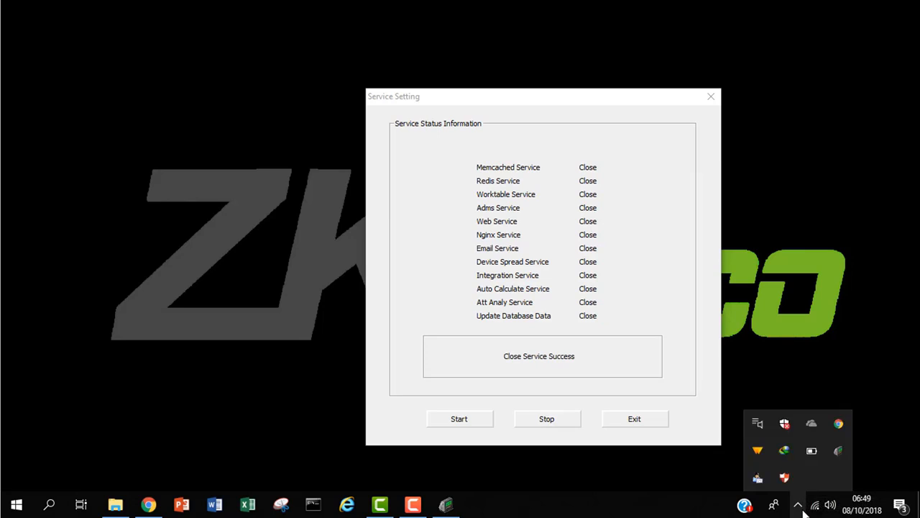
{"action": "right_click", "coordinate": [838, 451]}
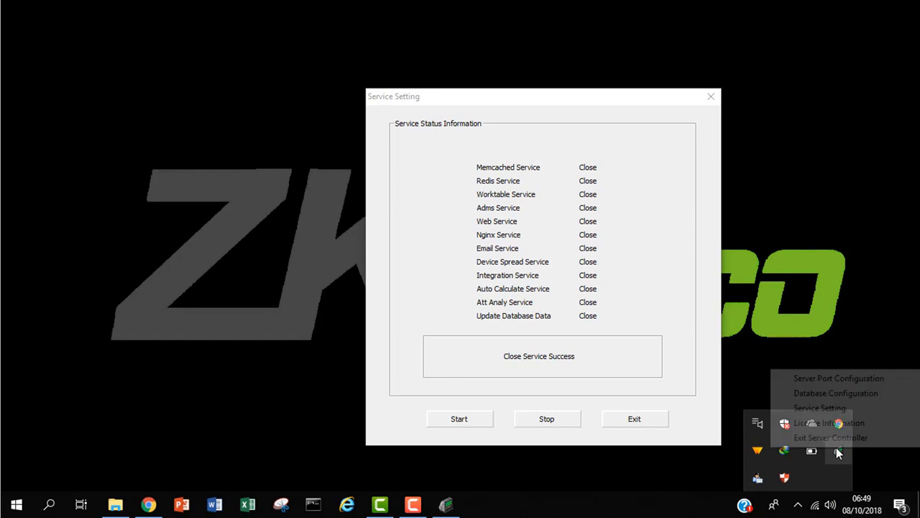
Step: Set the database type to sqlserver, port 1433, in Database Connection Configuration
{"action": "left_click", "coordinate": [887, 403]}
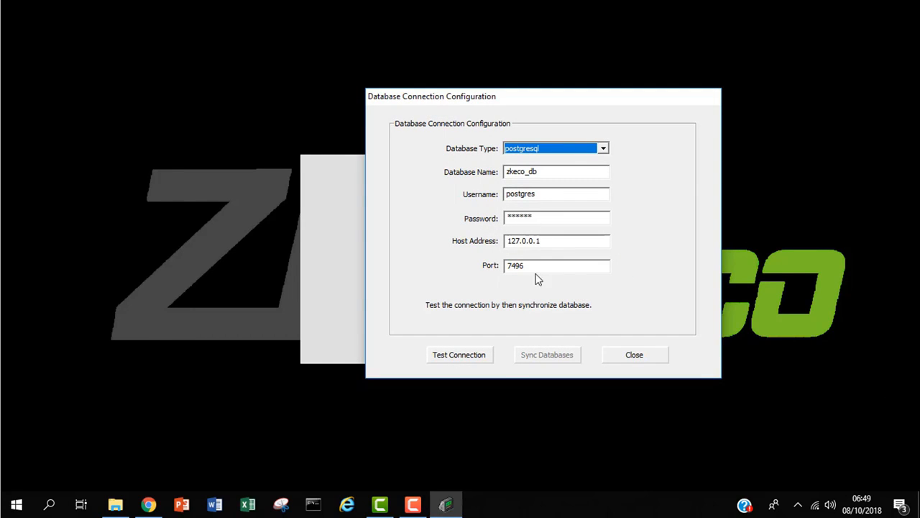
{"action": "left_click", "coordinate": [608, 145]}
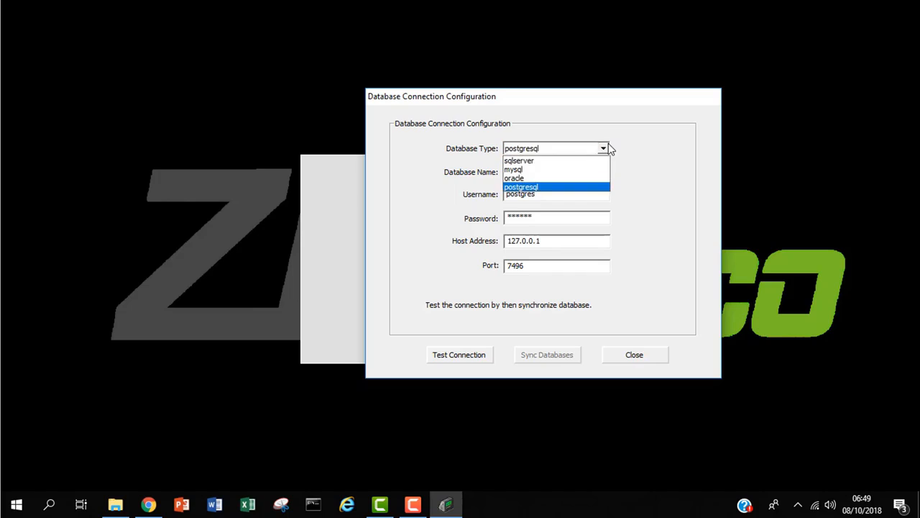
{"action": "left_click", "coordinate": [584, 161]}
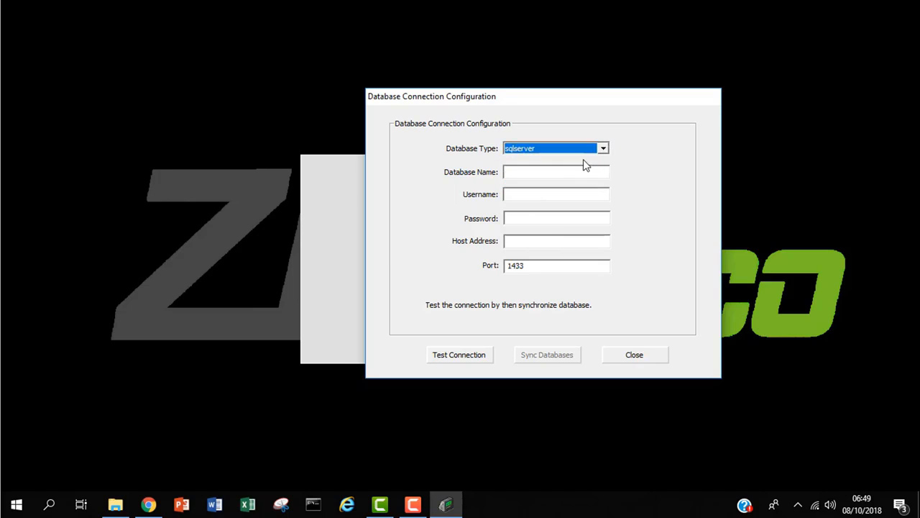
{"action": "left_click", "coordinate": [550, 174]}
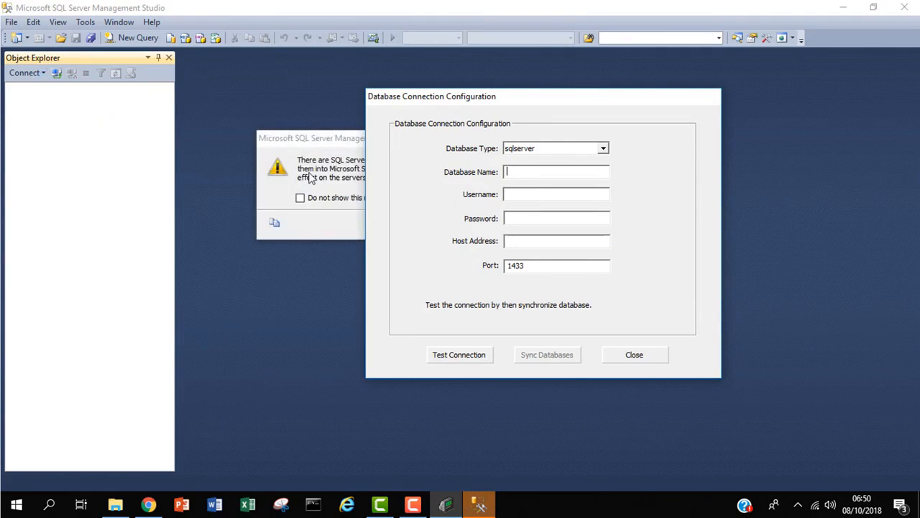
Step: Decline importing registered servers and connect locally using SQL Server Authentication and its password
{"action": "left_click", "coordinate": [323, 235]}
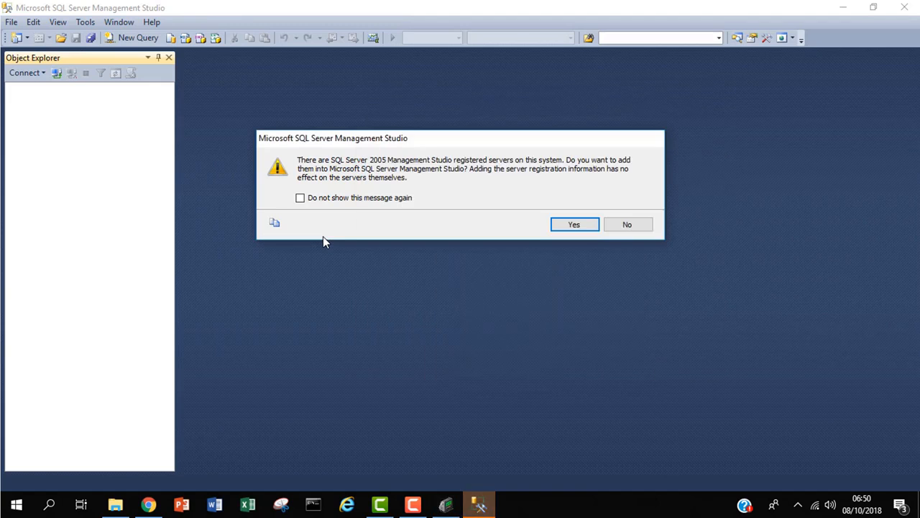
{"action": "left_click", "coordinate": [639, 224]}
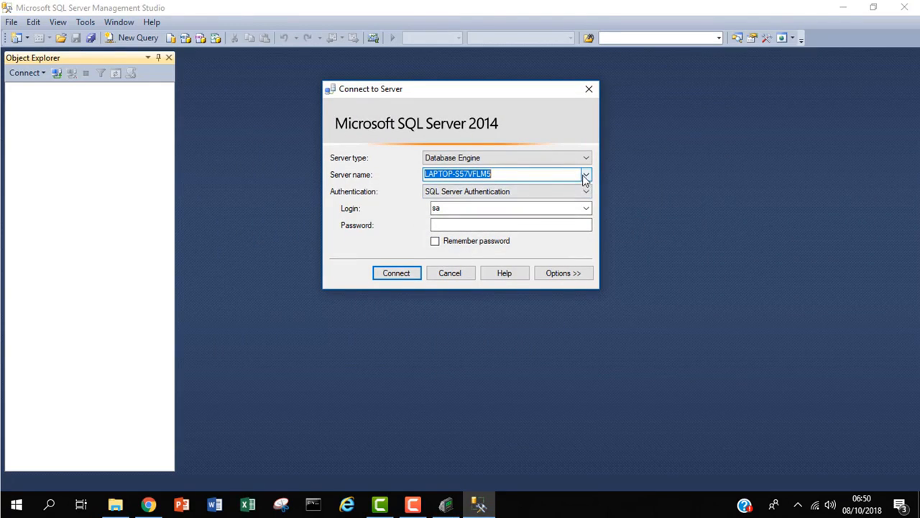
{"action": "left_click", "coordinate": [491, 225]}
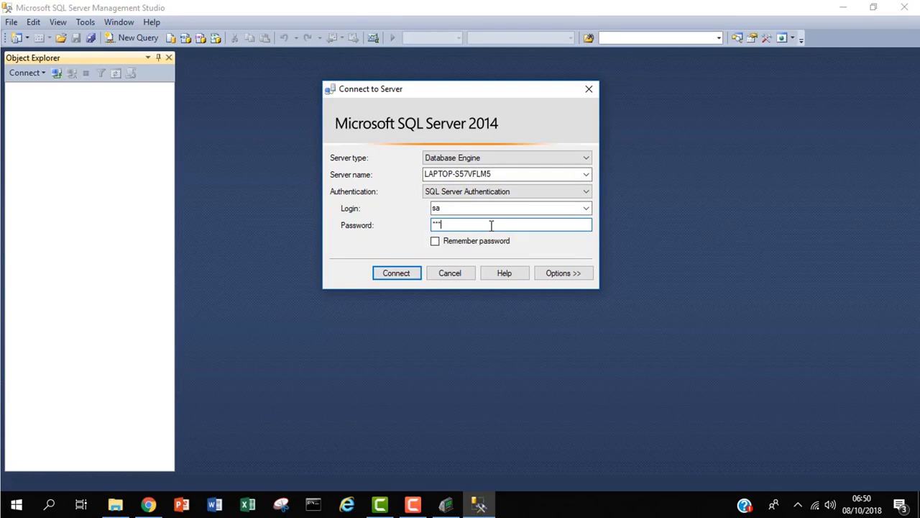
{"action": "type", "text": "********"}
{"action": "key", "text": "Return"}
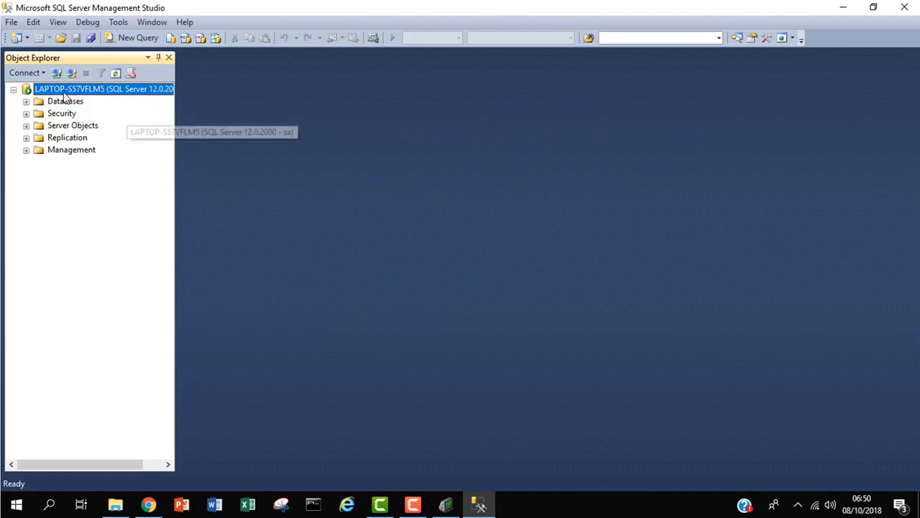
Step: Create a new database named Biotime_db under the Databases folder
{"action": "left_click", "coordinate": [27, 101]}
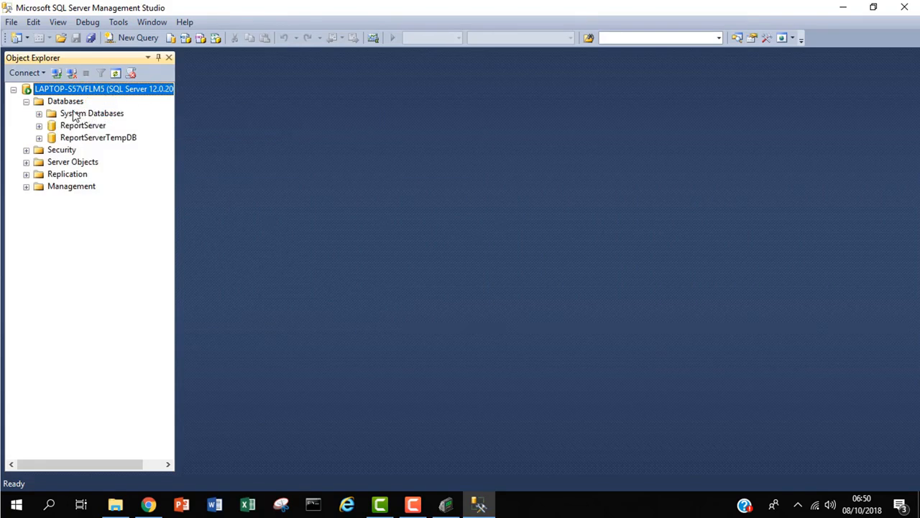
{"action": "left_click", "coordinate": [74, 105]}
{"action": "right_click", "coordinate": [73, 104]}
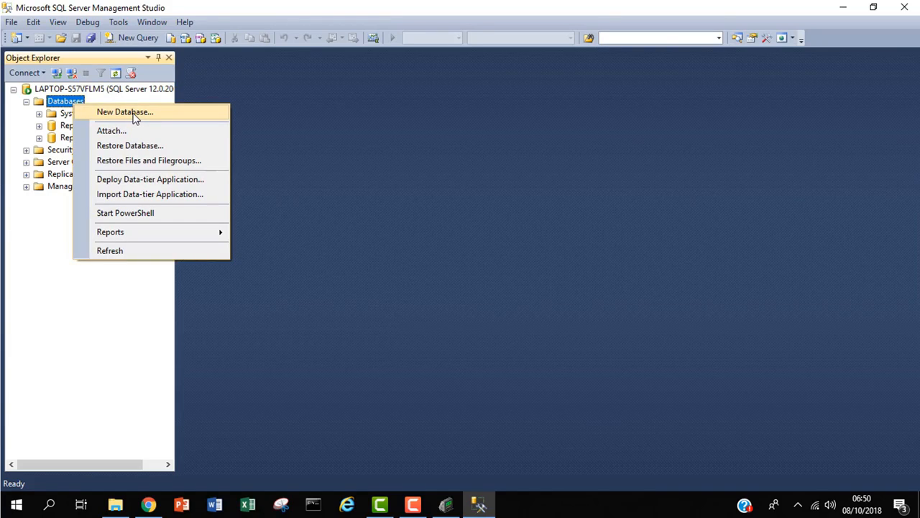
{"action": "left_click", "coordinate": [134, 113]}
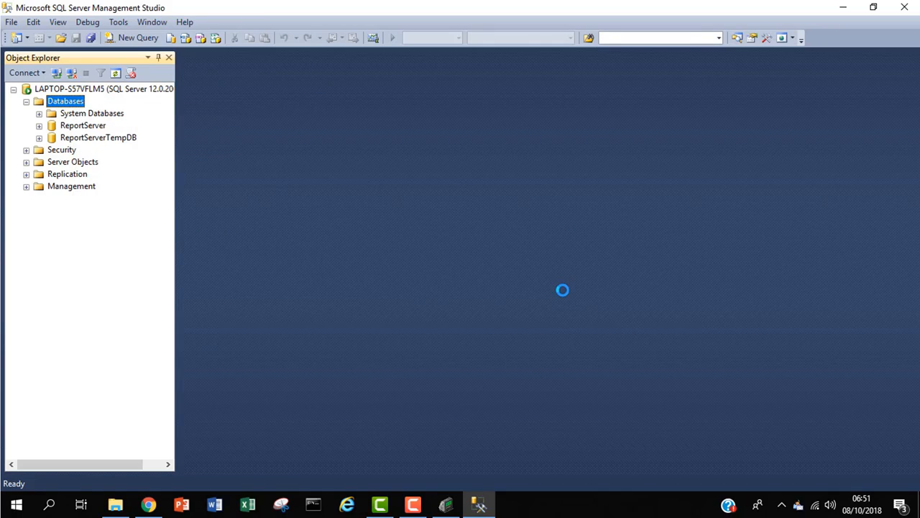
{"action": "type", "text": "1"}
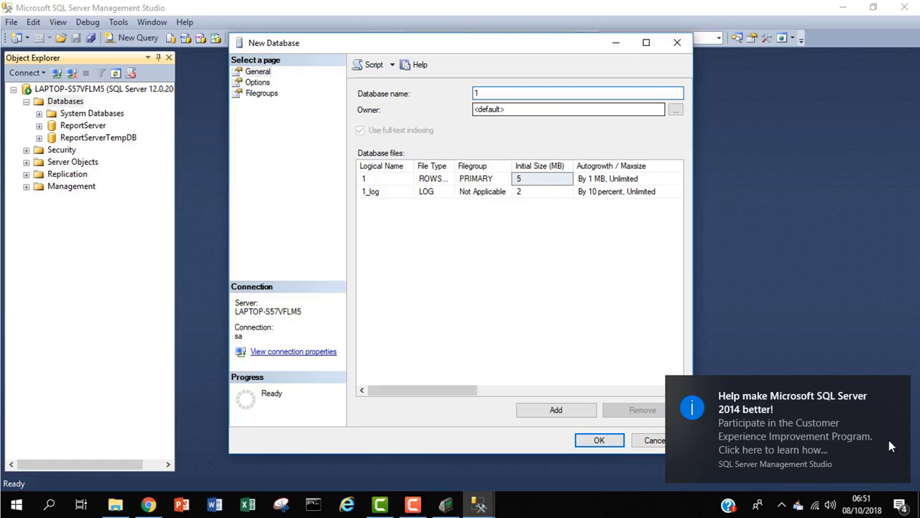
{"action": "key", "text": "BackSpace"}
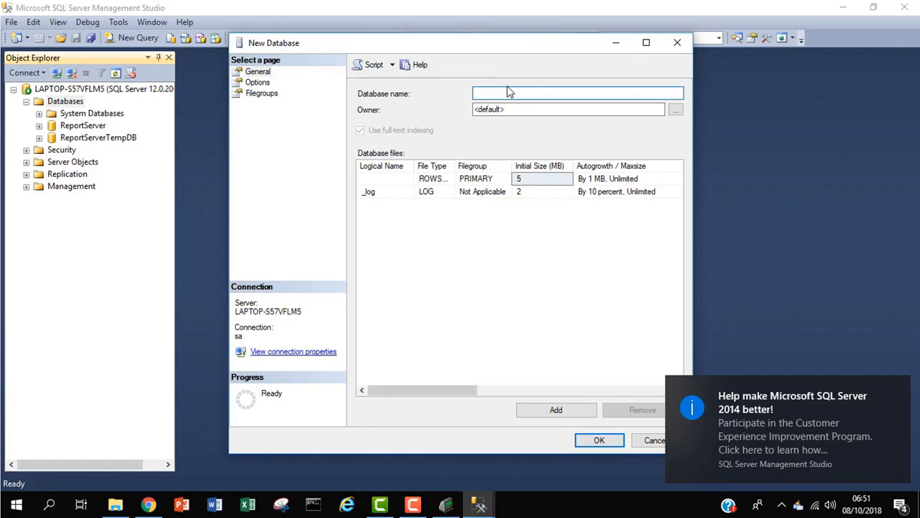
{"action": "left_click", "coordinate": [898, 388]}
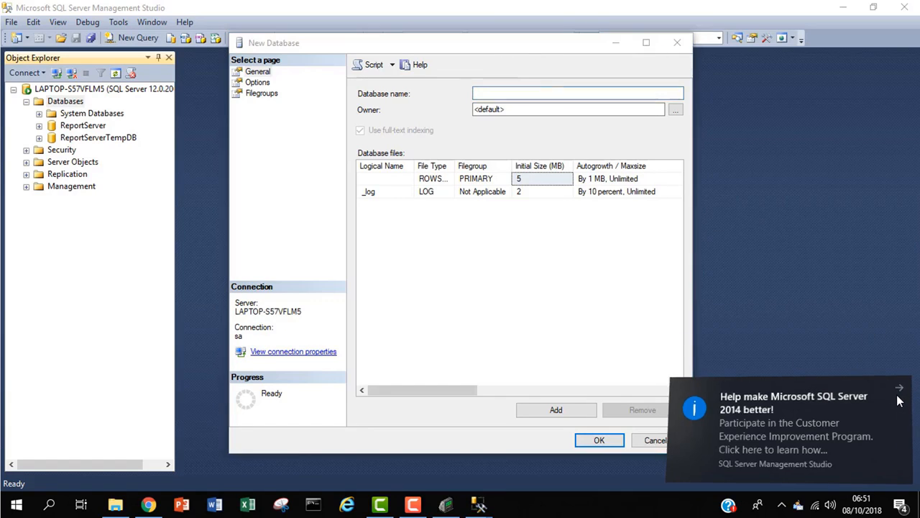
{"action": "left_click", "coordinate": [558, 93]}
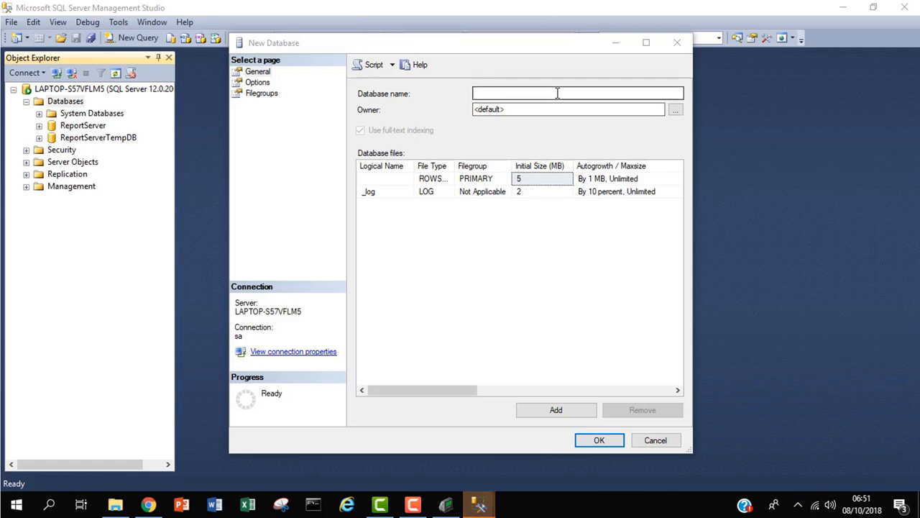
{"action": "type", "text": "Biotime"}
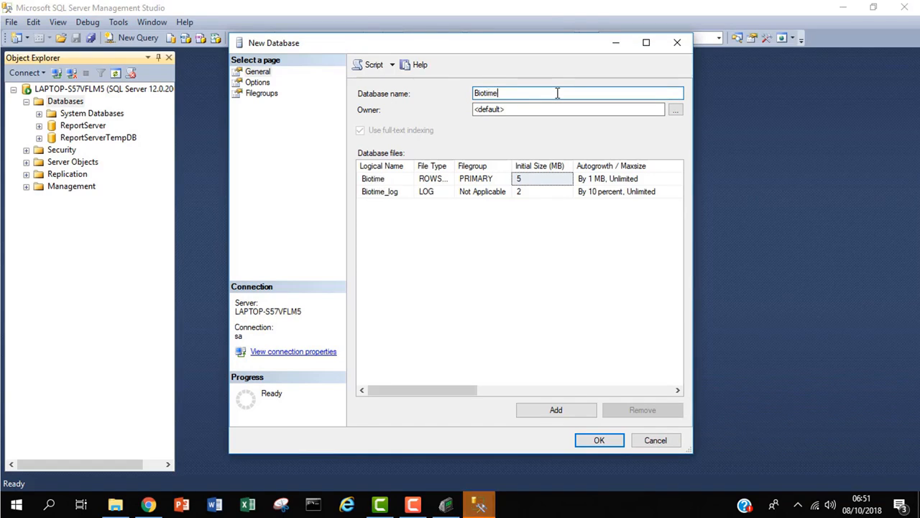
{"action": "type", "text": "_db"}
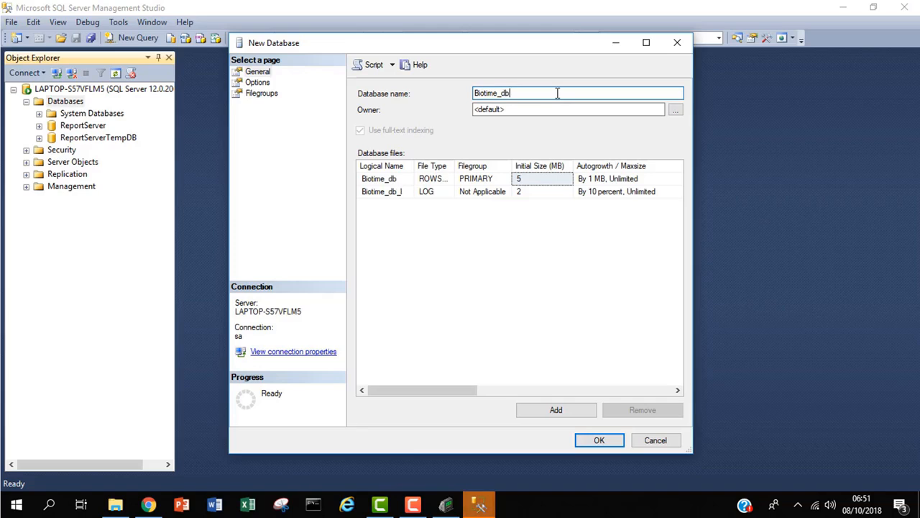
{"action": "left_click", "coordinate": [601, 440]}
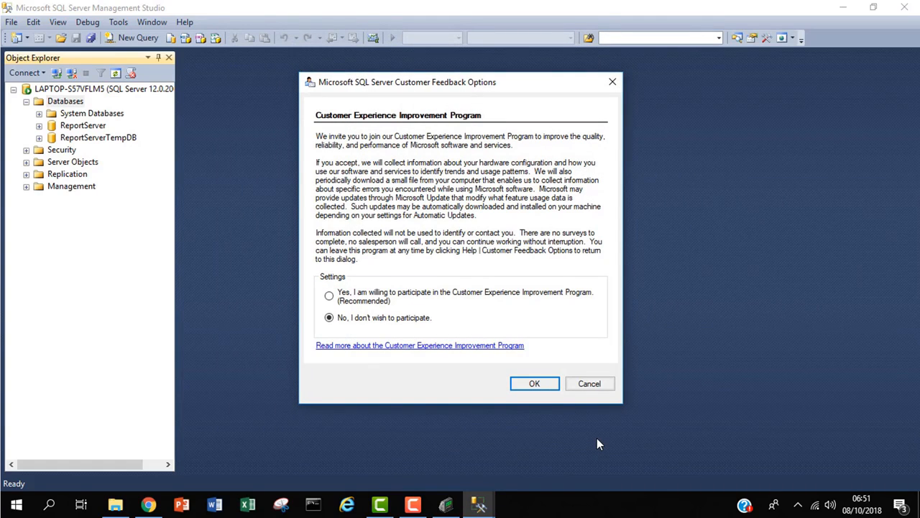
Step: Decline the feedback program and refresh Databases so Biotime_db appears
{"action": "left_click", "coordinate": [529, 386]}
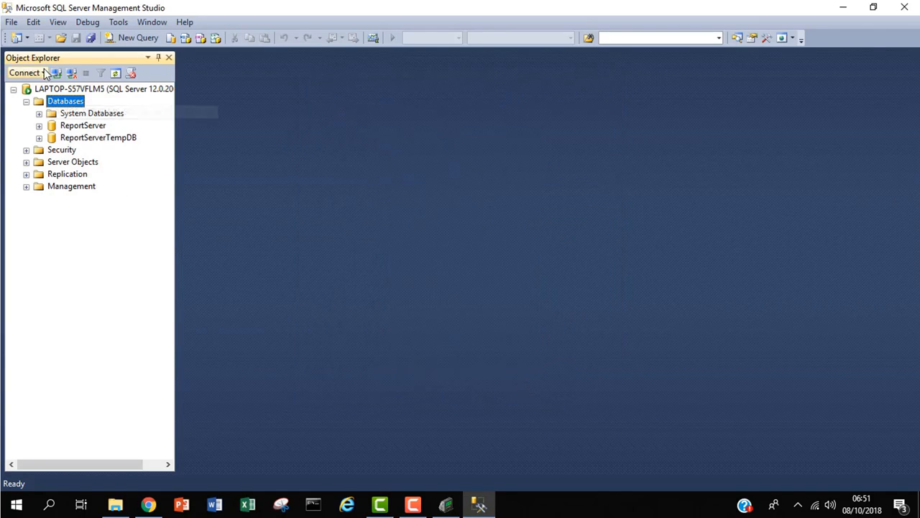
{"action": "right_click", "coordinate": [55, 104]}
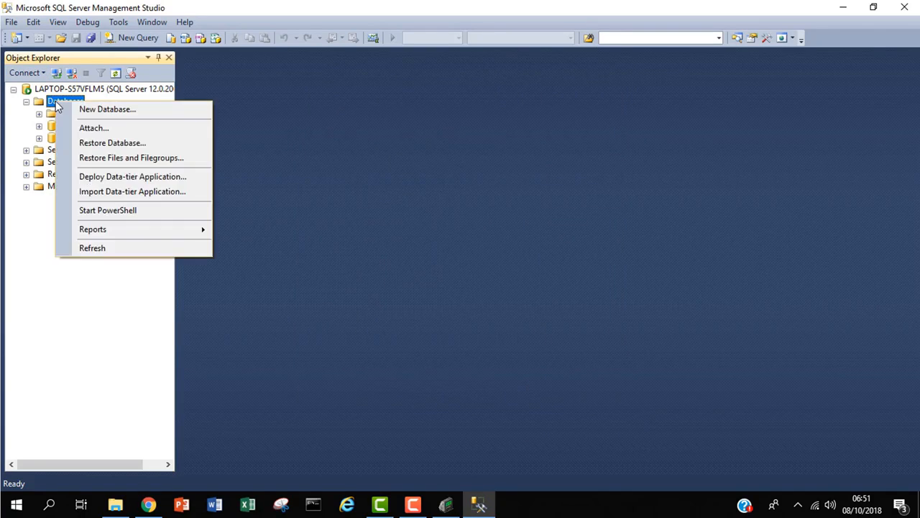
{"action": "left_click", "coordinate": [95, 251]}
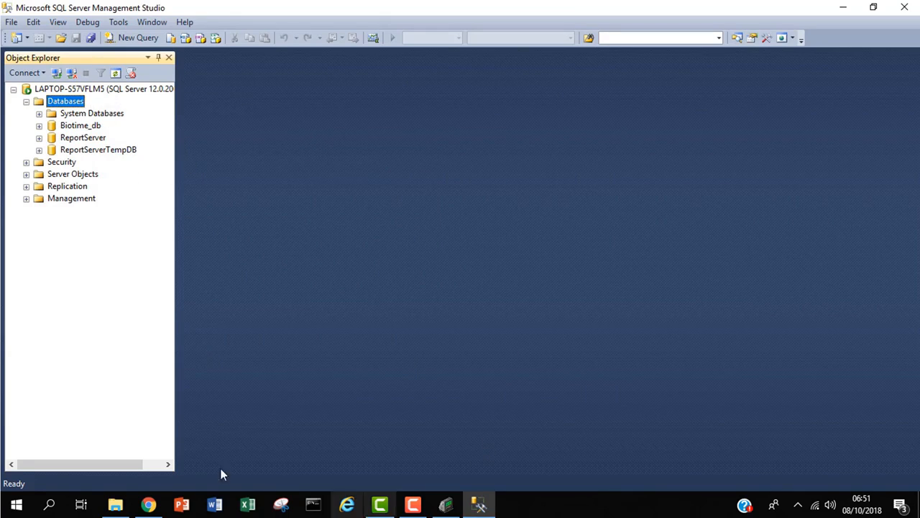
Step: Enter database name Biotime_db and host 127.0.0.1 in the SQL Server connection settings
{"action": "left_click", "coordinate": [492, 507]}
{"action": "left_click", "coordinate": [492, 507]}
{"action": "left_click", "coordinate": [491, 506]}
{"action": "left_click", "coordinate": [532, 189]}
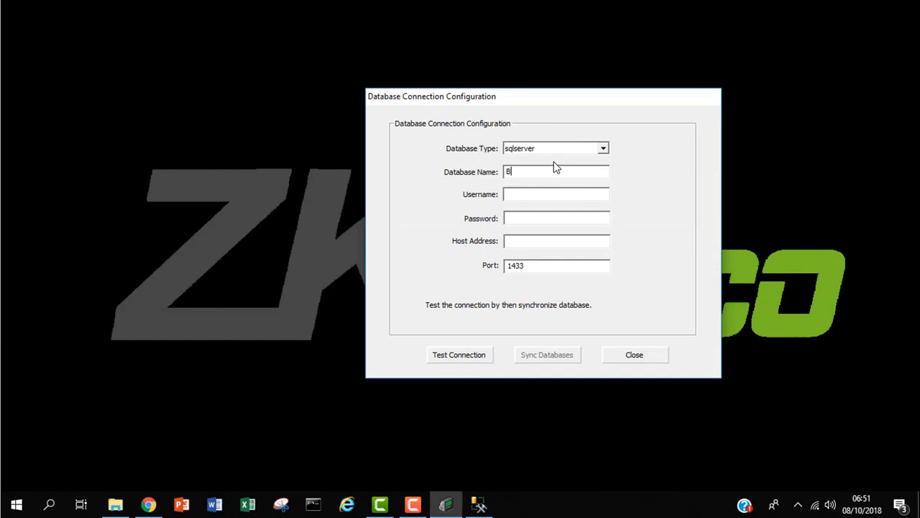
{"action": "type", "text": "Biotime_db"}
{"action": "left_click", "coordinate": [521, 241]}
{"action": "type", "text": "127.0.0.1"}
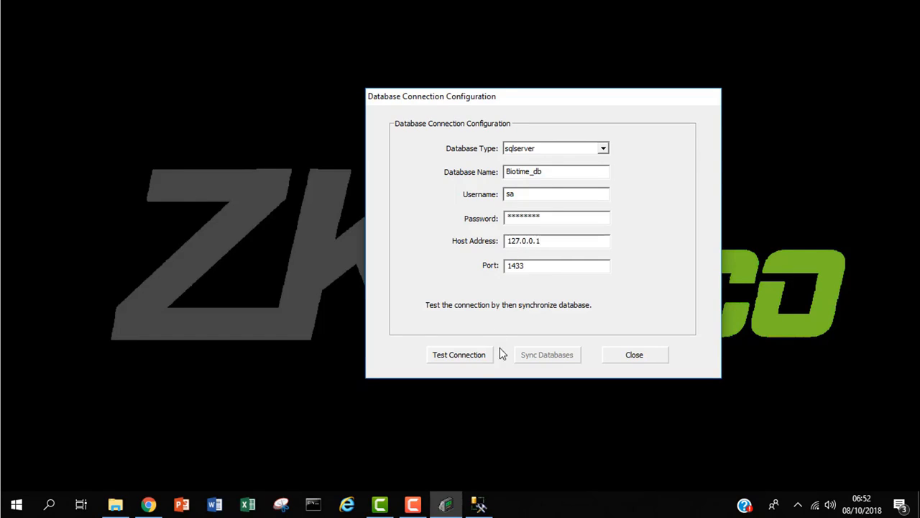
{"action": "left_click", "coordinate": [50, 506]}
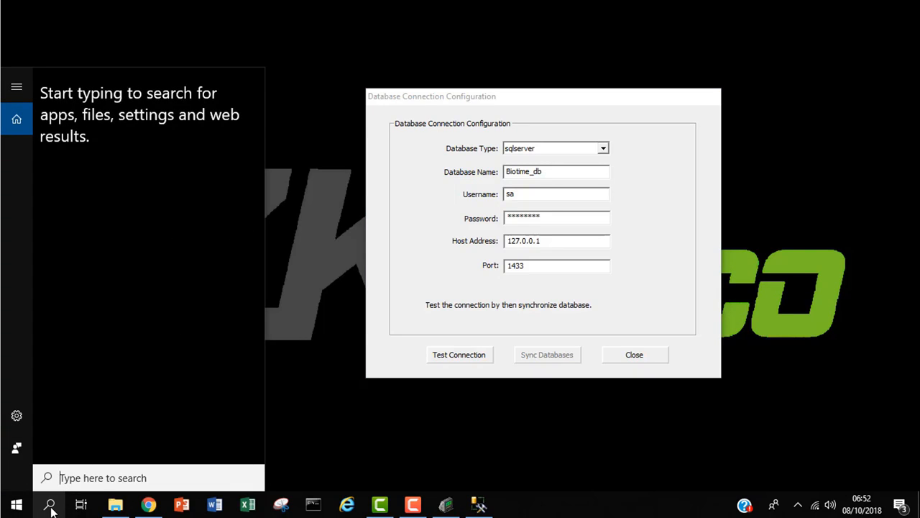
Step: Search Windows for 'sql' and launch SQL Server 2014 Configuration Manager
{"action": "type", "text": "sql"}
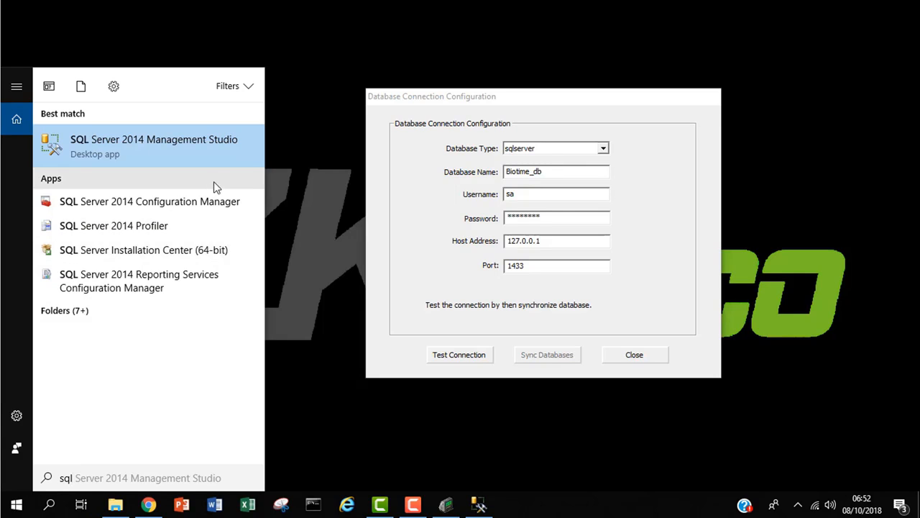
{"action": "left_click", "coordinate": [191, 213]}
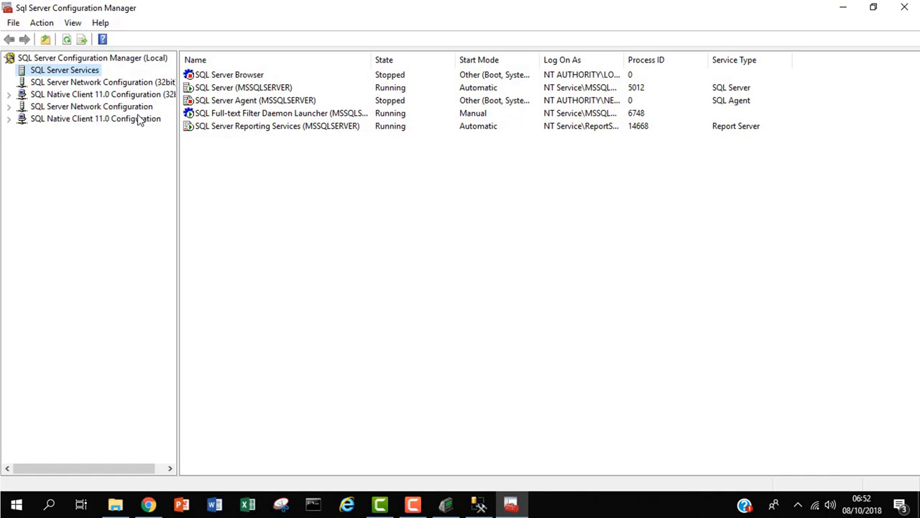
Step: Display the network protocols listed for MSSQLSERVER
{"action": "left_click", "coordinate": [146, 109]}
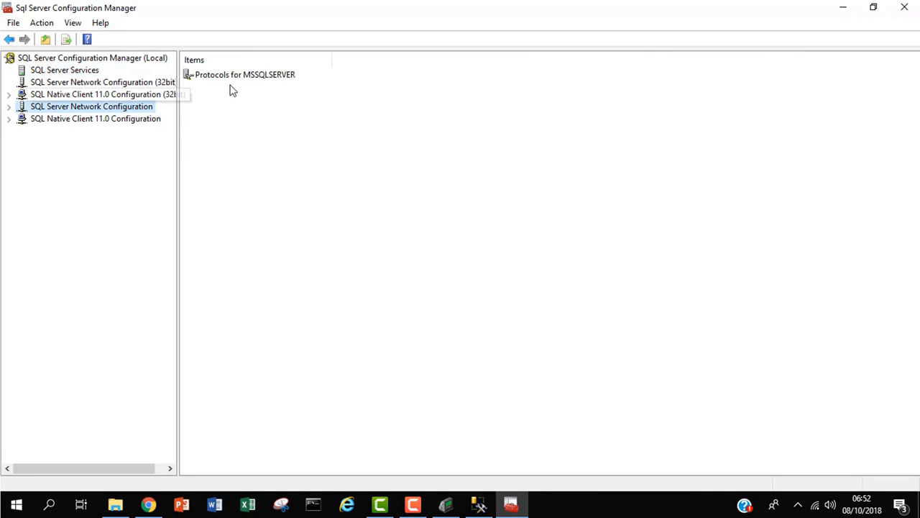
{"action": "left_click", "coordinate": [250, 75]}
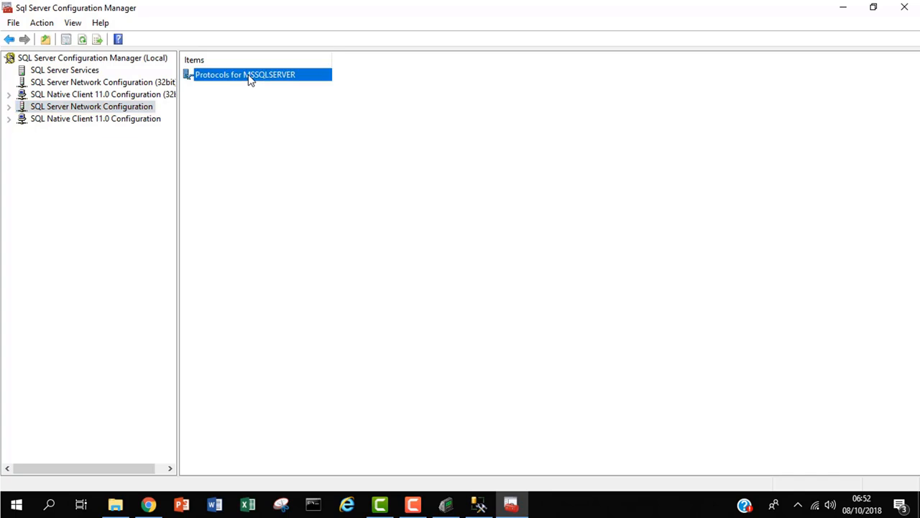
{"action": "right_click", "coordinate": [250, 76]}
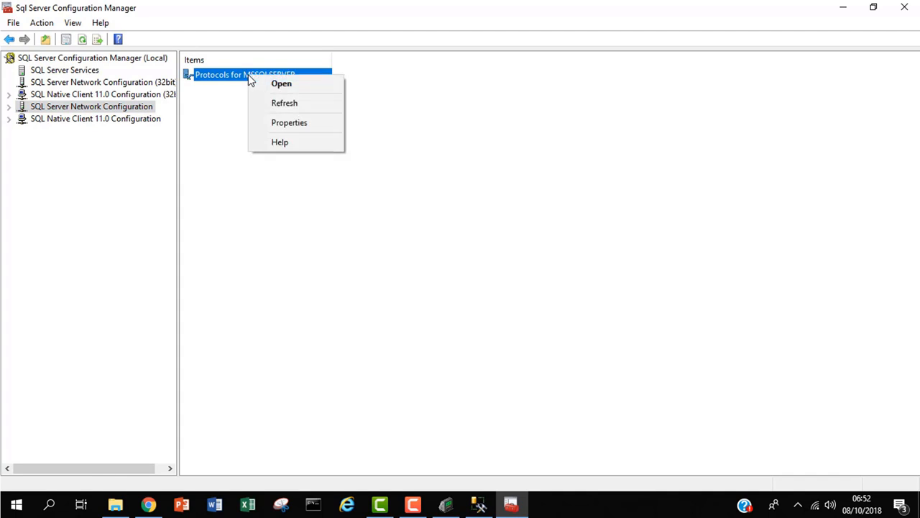
{"action": "left_click", "coordinate": [288, 84]}
Step: Verify TCP/IP's IP4 entry uses 127.0.0.1 on port 1433, then close its properties
{"action": "left_click", "coordinate": [209, 105]}
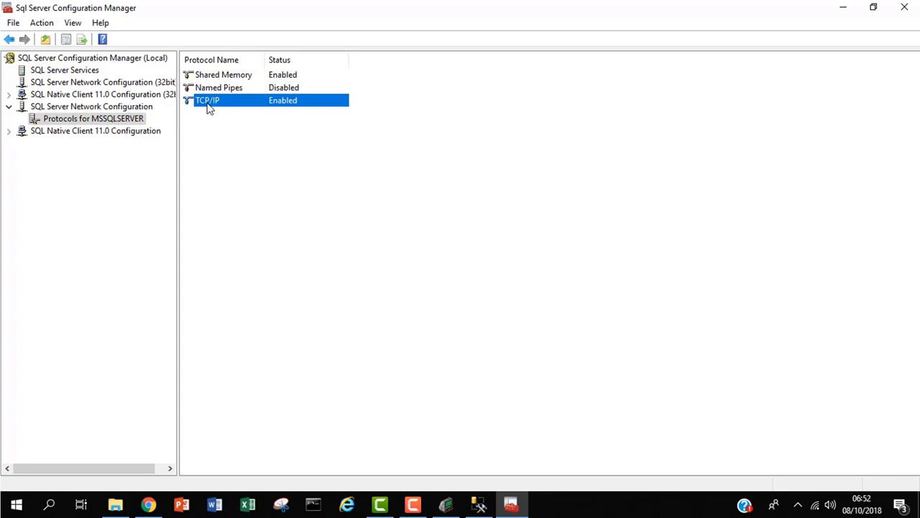
{"action": "right_click", "coordinate": [209, 107]}
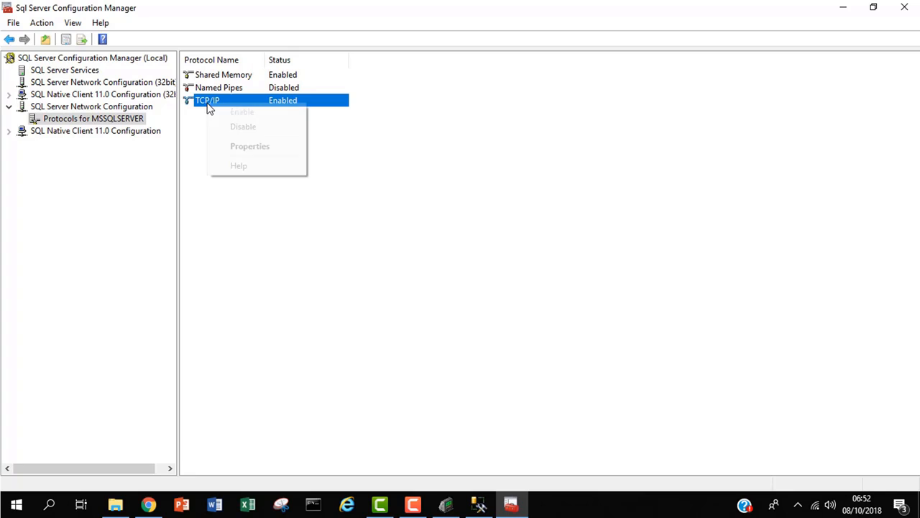
{"action": "left_click", "coordinate": [245, 151]}
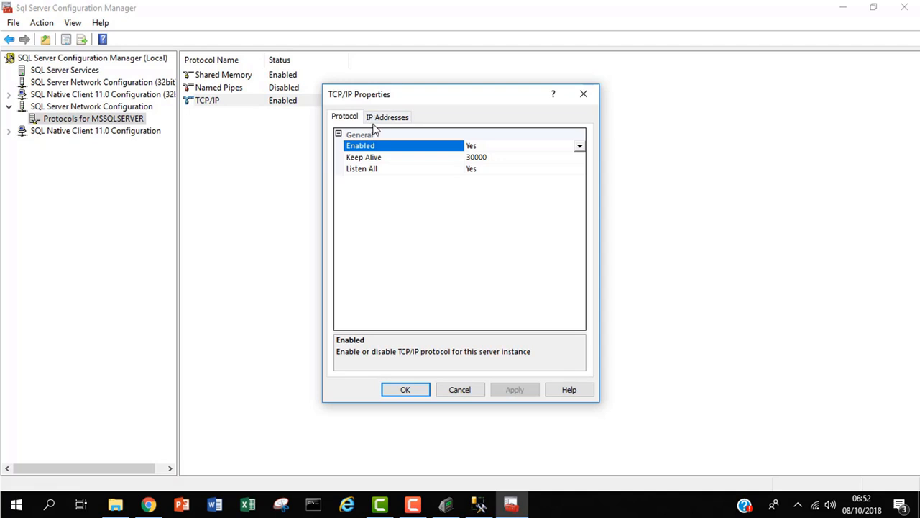
{"action": "left_click", "coordinate": [381, 117]}
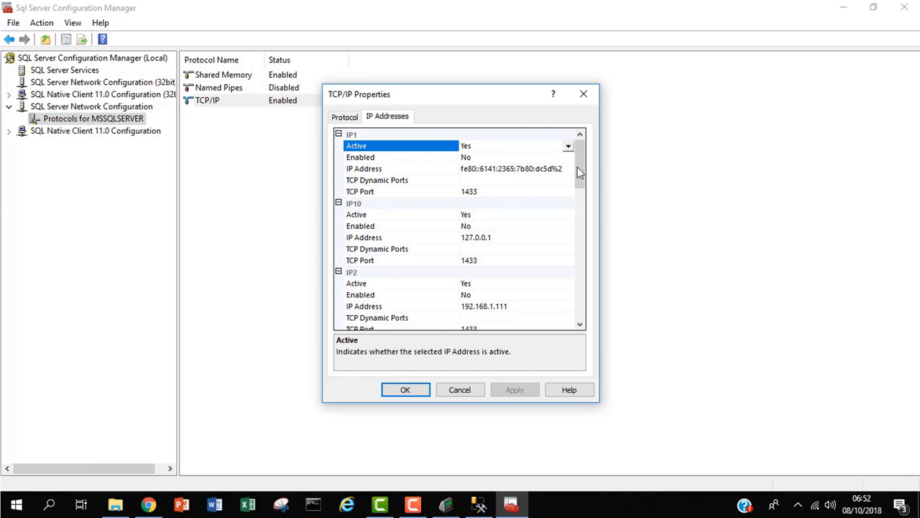
{"action": "left_click_drag", "start_coordinate": [584, 172], "coordinate": [571, 225]}
{"action": "left_click", "coordinate": [495, 221]}
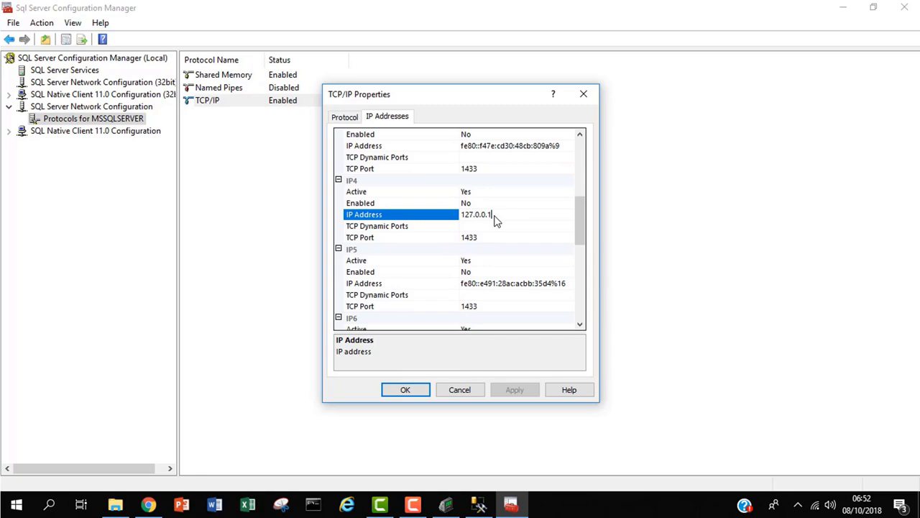
{"action": "left_click", "coordinate": [477, 238]}
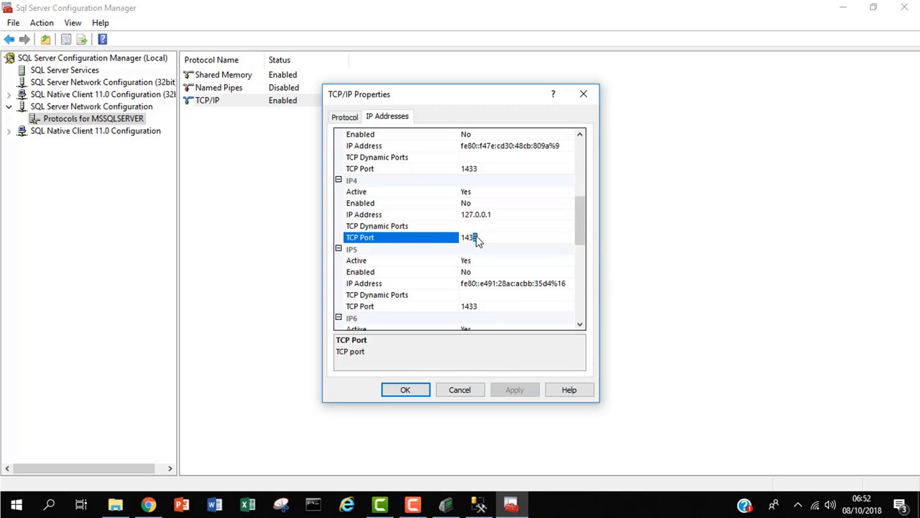
{"action": "left_click_drag", "start_coordinate": [577, 223], "coordinate": [565, 311]}
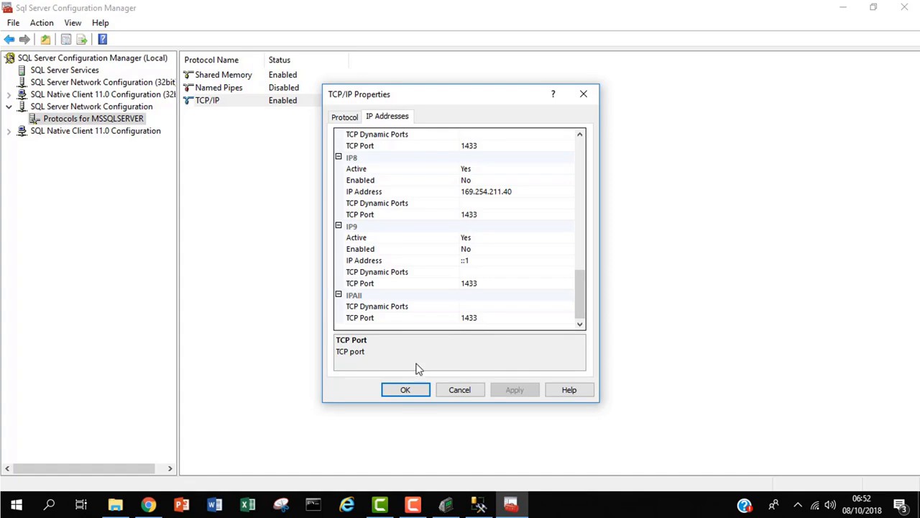
{"action": "left_click", "coordinate": [415, 393]}
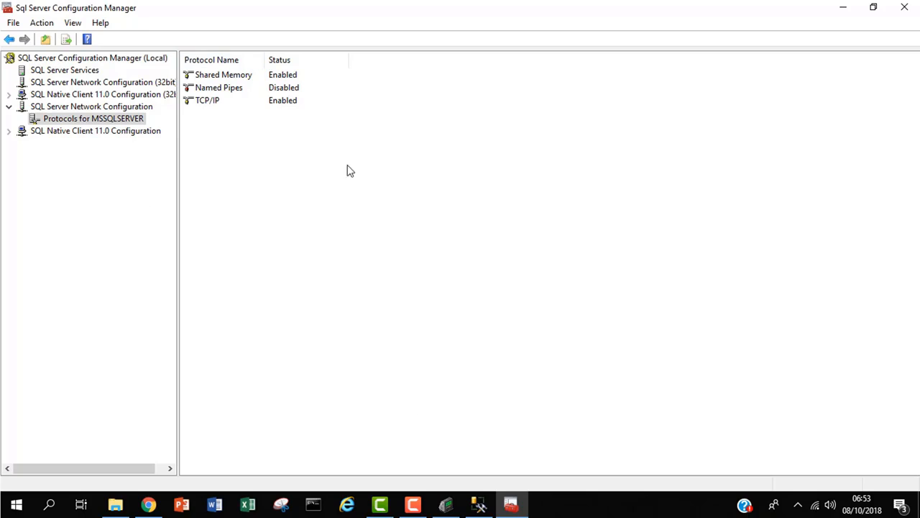
Step: List SQL Server Services, confirm SQL Server (MSSQLSERVER) is Running, and widen the Name column
{"action": "left_click", "coordinate": [94, 72]}
{"action": "right_click", "coordinate": [94, 73]}
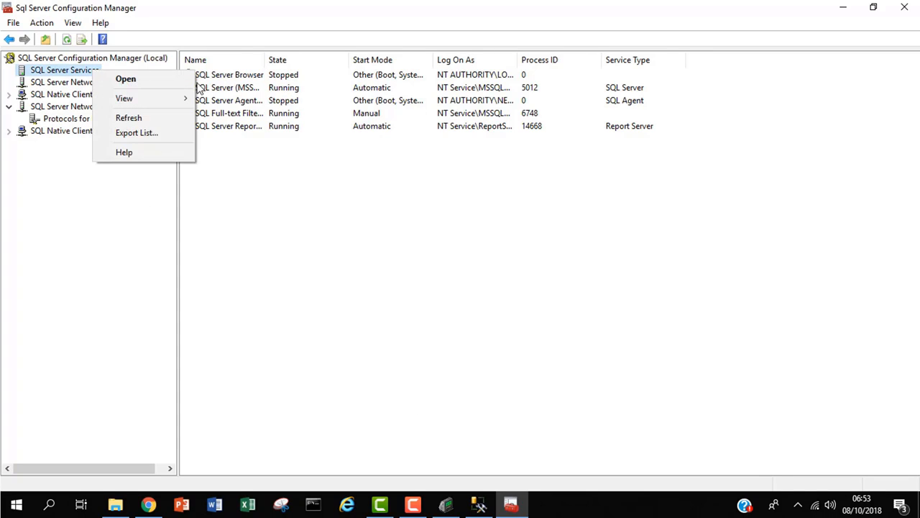
{"action": "left_click", "coordinate": [249, 239]}
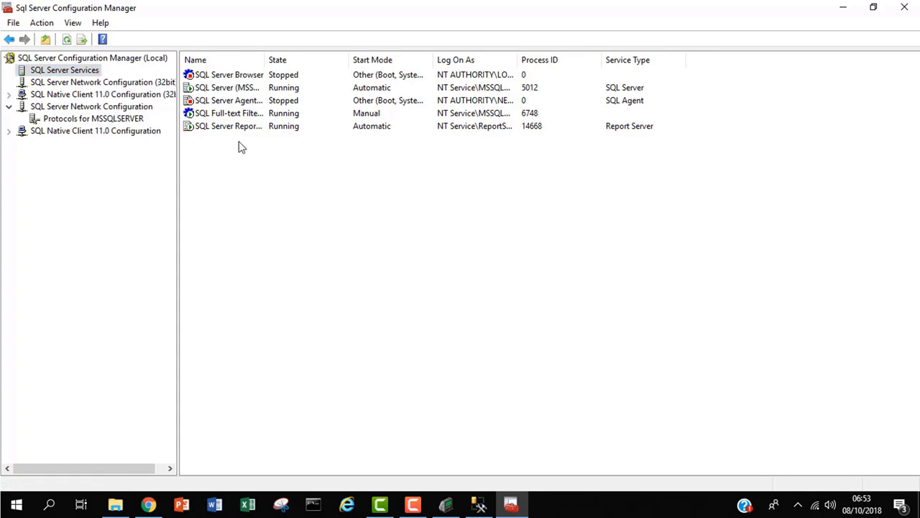
{"action": "left_click", "coordinate": [250, 89]}
{"action": "right_click", "coordinate": [252, 88]}
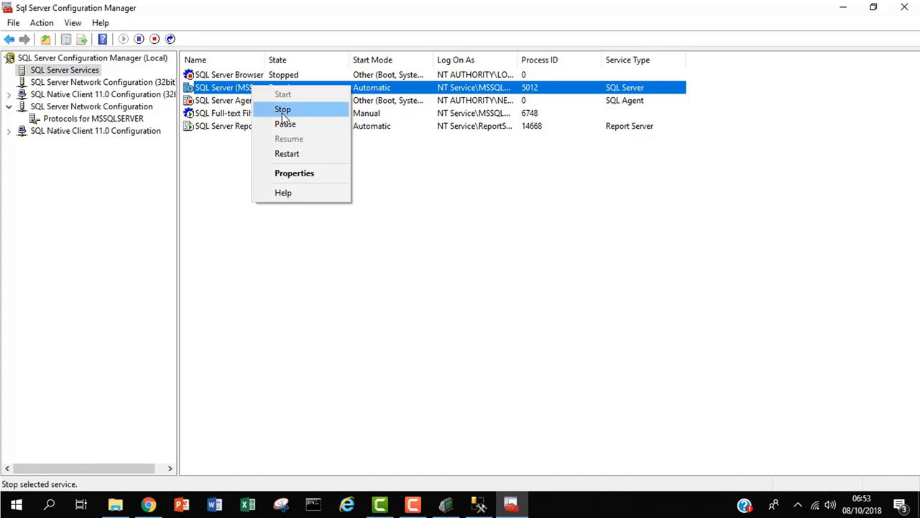
{"action": "left_click", "coordinate": [225, 170]}
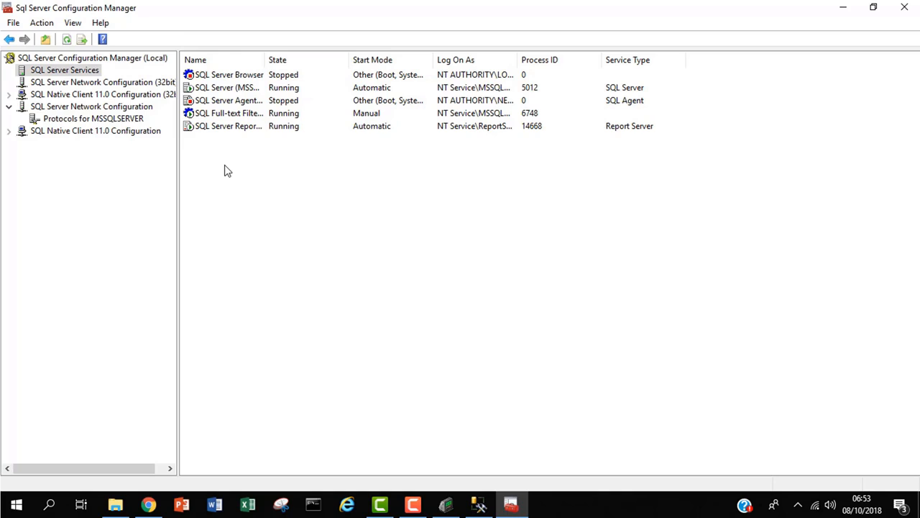
{"action": "left_click_drag", "start_coordinate": [265, 59], "coordinate": [371, 46]}
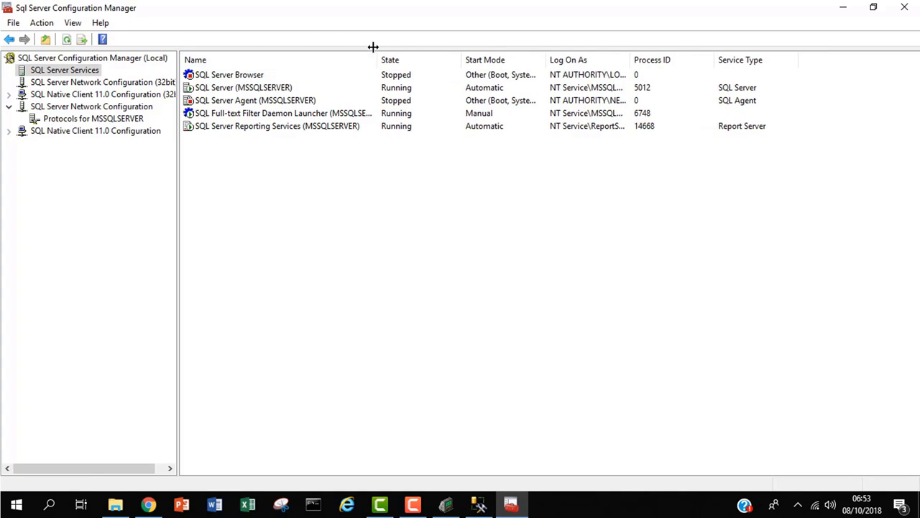
{"action": "left_click", "coordinate": [397, 87]}
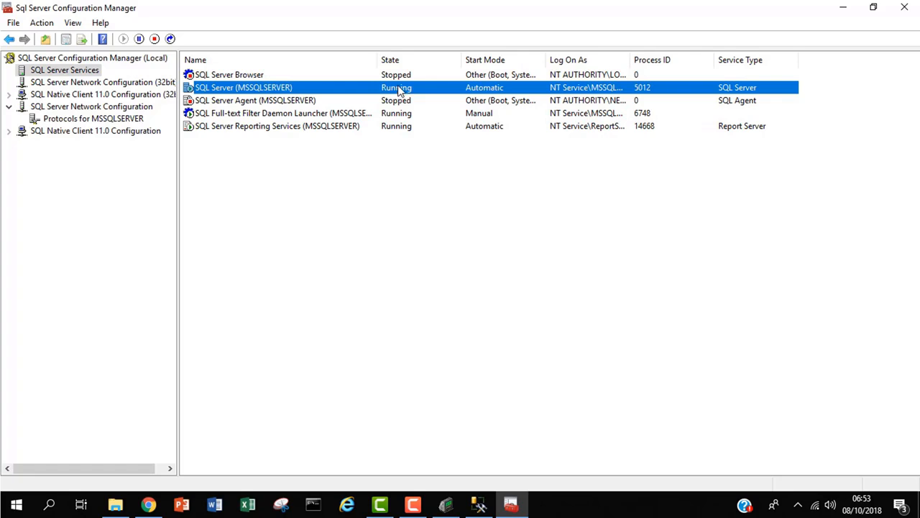
Step: Test and save the Biotime_db connection, then sync and initialize the database
{"action": "left_click", "coordinate": [851, 14]}
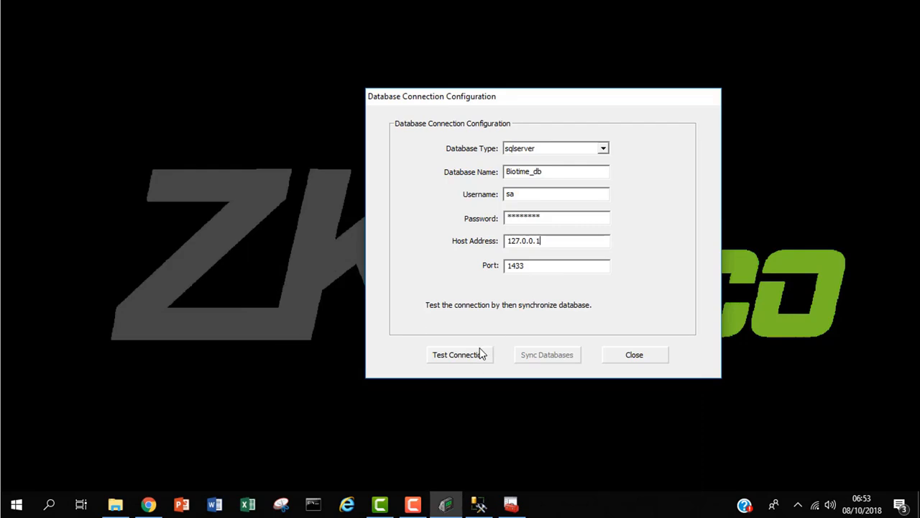
{"action": "left_click", "coordinate": [481, 354]}
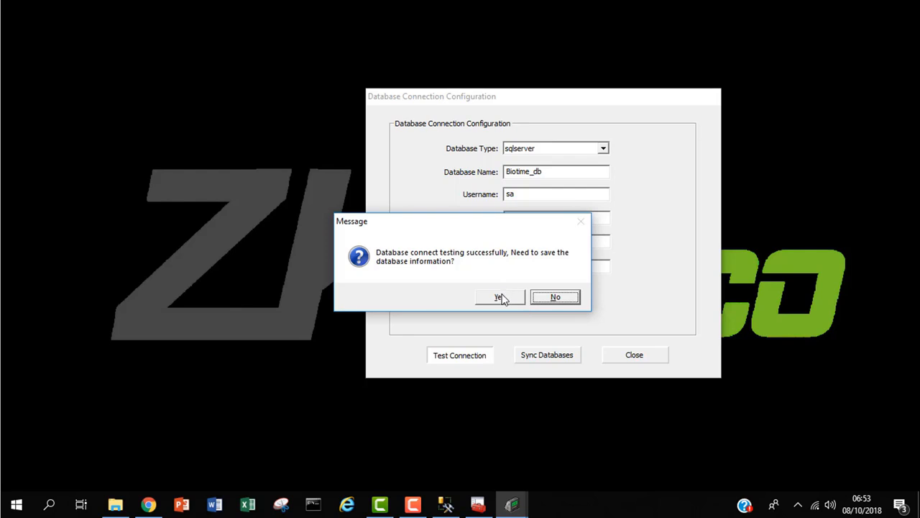
{"action": "left_click", "coordinate": [503, 299]}
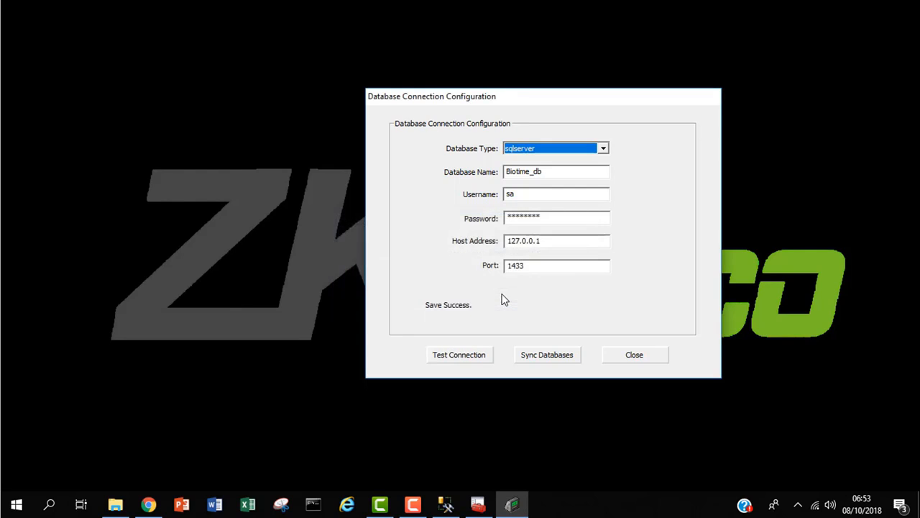
{"action": "left_click", "coordinate": [543, 357]}
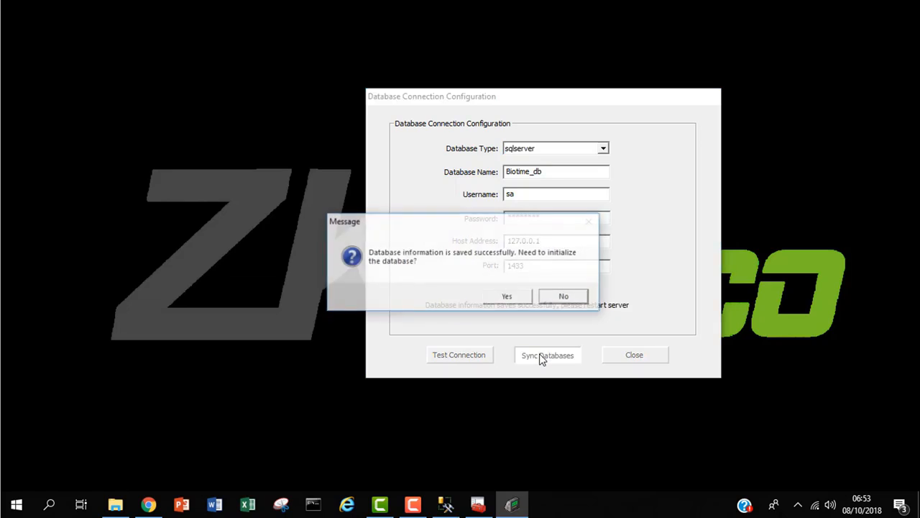
{"action": "left_click", "coordinate": [517, 298]}
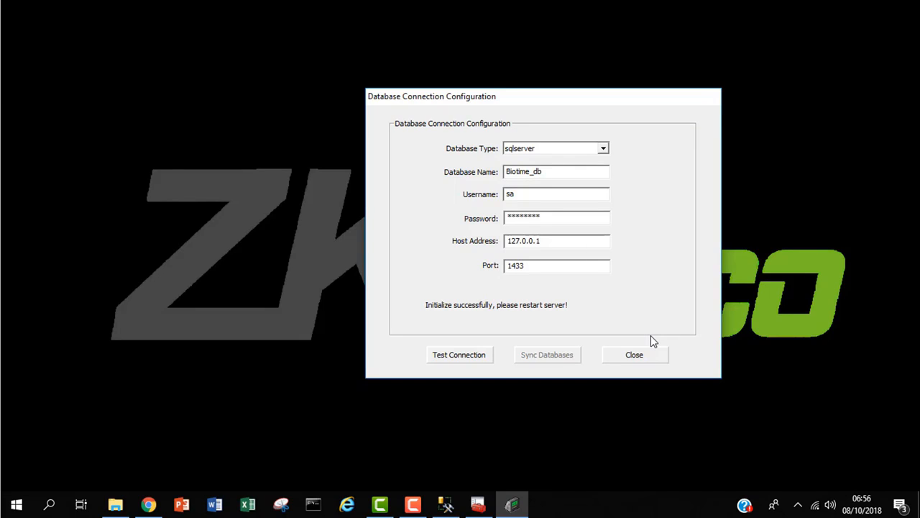
Step: Close database setup and start all services from the tray icon's Service Setting
{"action": "left_click", "coordinate": [646, 358]}
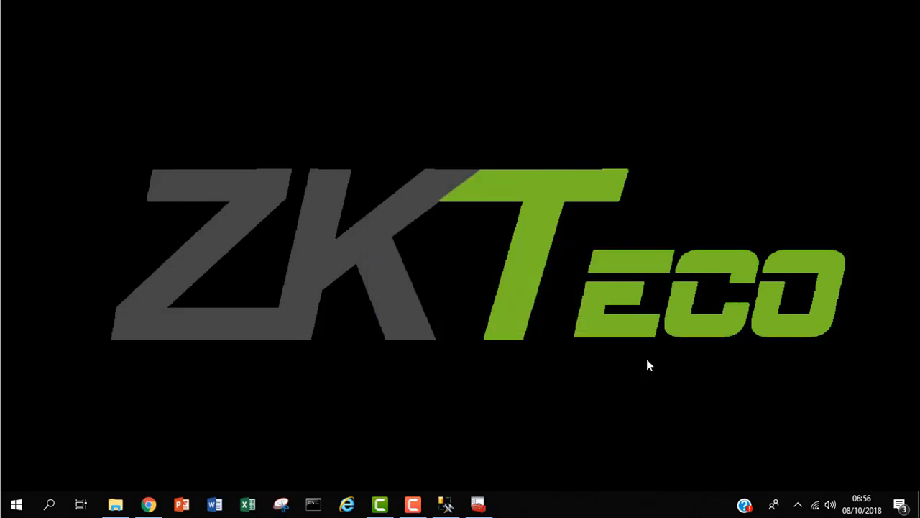
{"action": "left_click", "coordinate": [798, 505]}
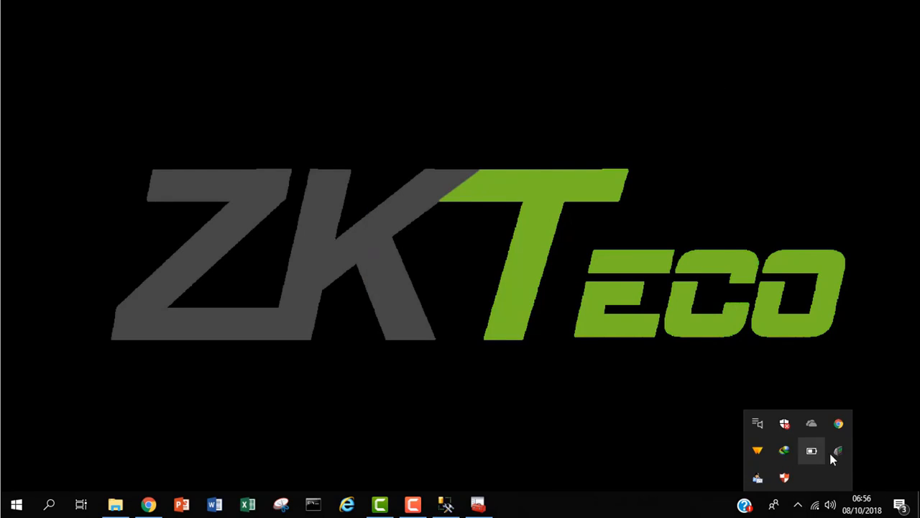
{"action": "right_click", "coordinate": [837, 451]}
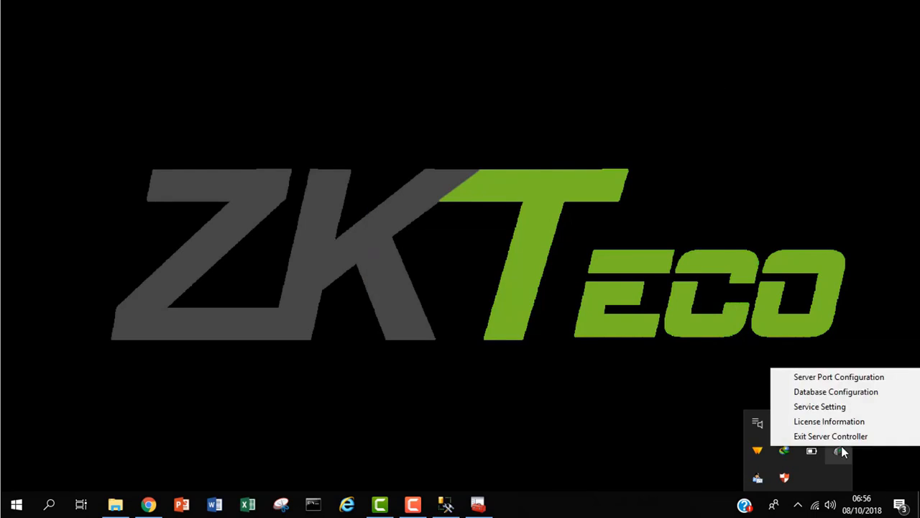
{"action": "left_click", "coordinate": [874, 407]}
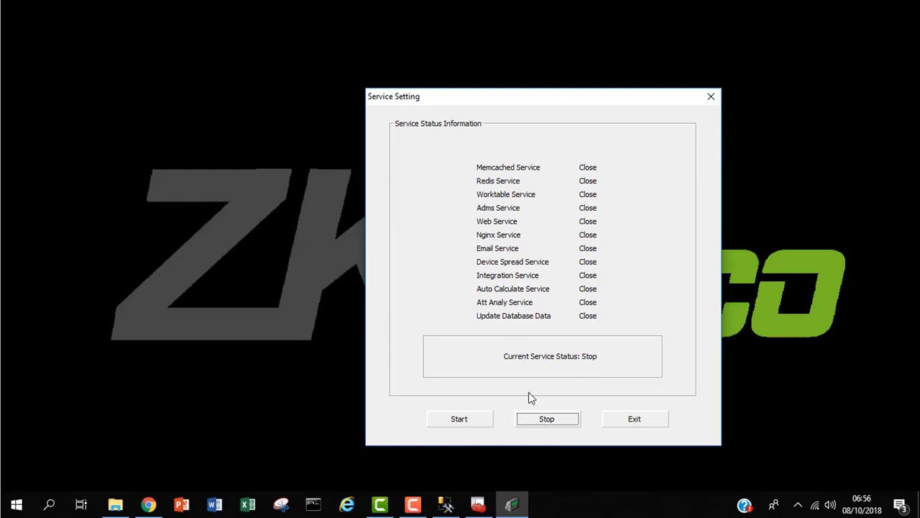
{"action": "left_click", "coordinate": [453, 421]}
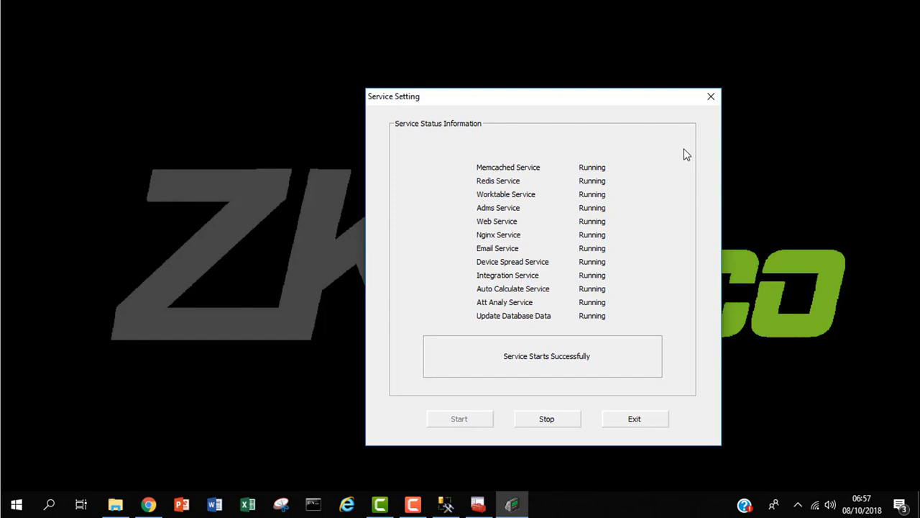
{"action": "left_click", "coordinate": [711, 98]}
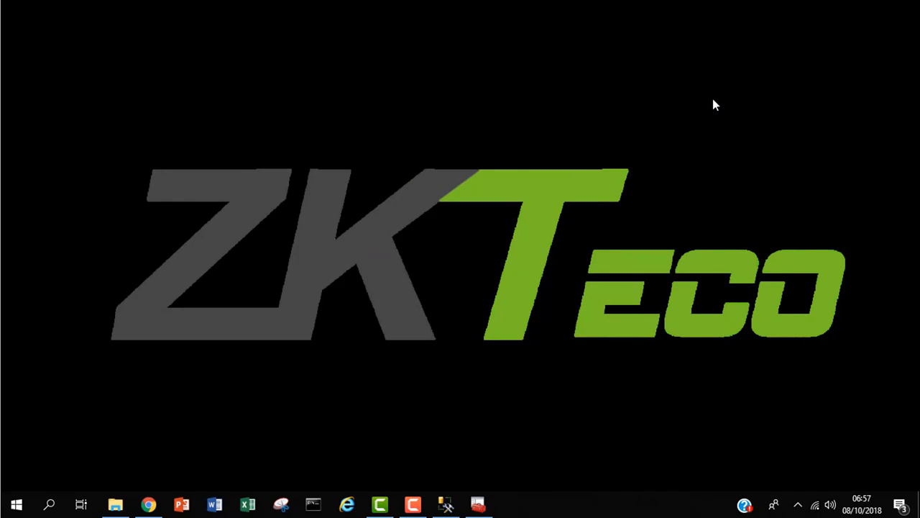
Step: Reload the BioTime page at 127.0.0.1:8008 in Chrome
{"action": "left_click", "coordinate": [148, 504]}
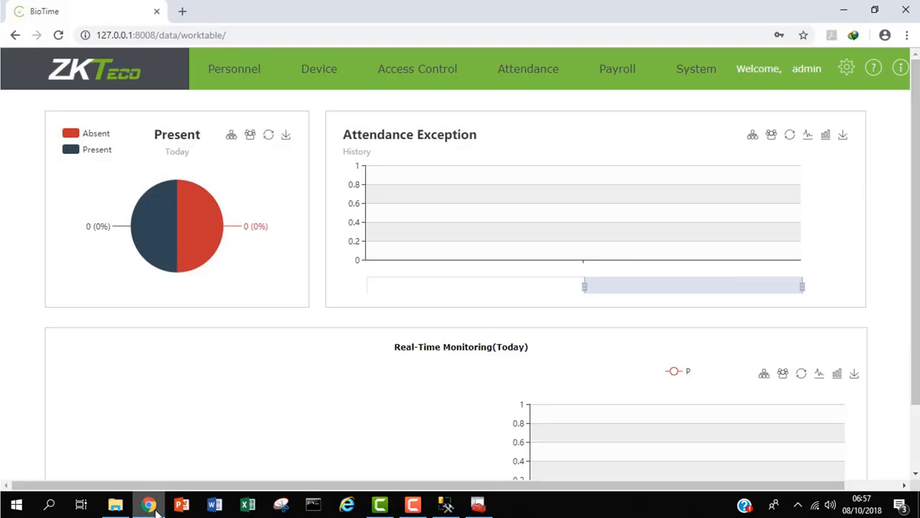
{"action": "left_click", "coordinate": [275, 35]}
{"action": "key", "text": "Return"}
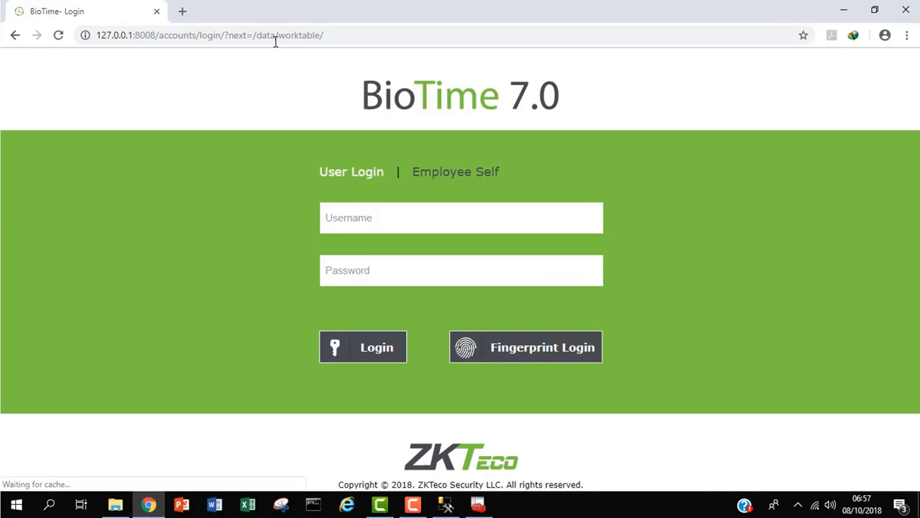
Step: Sign in with the administrator username and password
{"action": "left_click", "coordinate": [424, 218]}
{"action": "type", "text": "admin"}
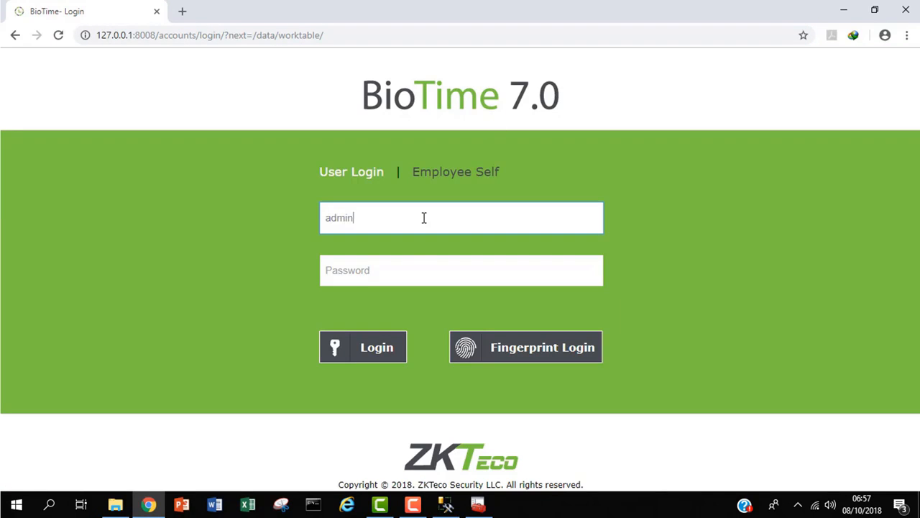
{"action": "left_click", "coordinate": [396, 274]}
{"action": "type", "text": "admin"}
{"action": "key", "text": "Return"}
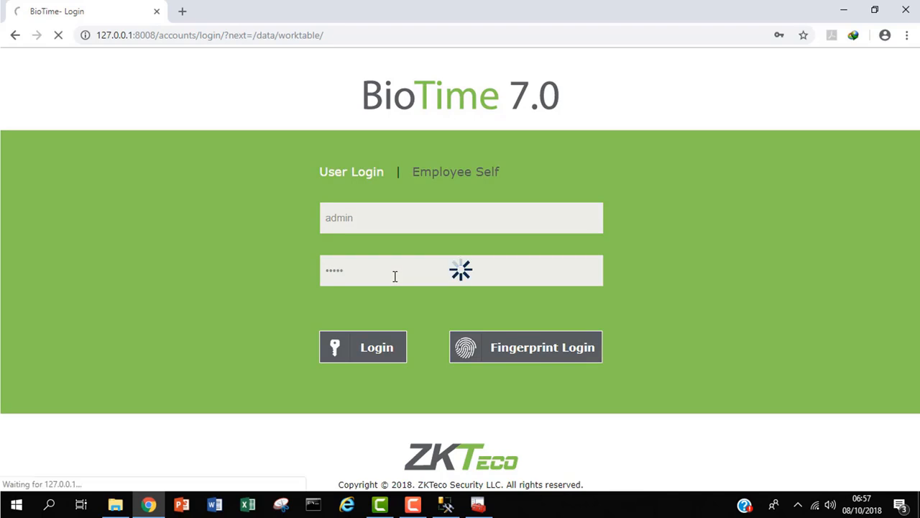